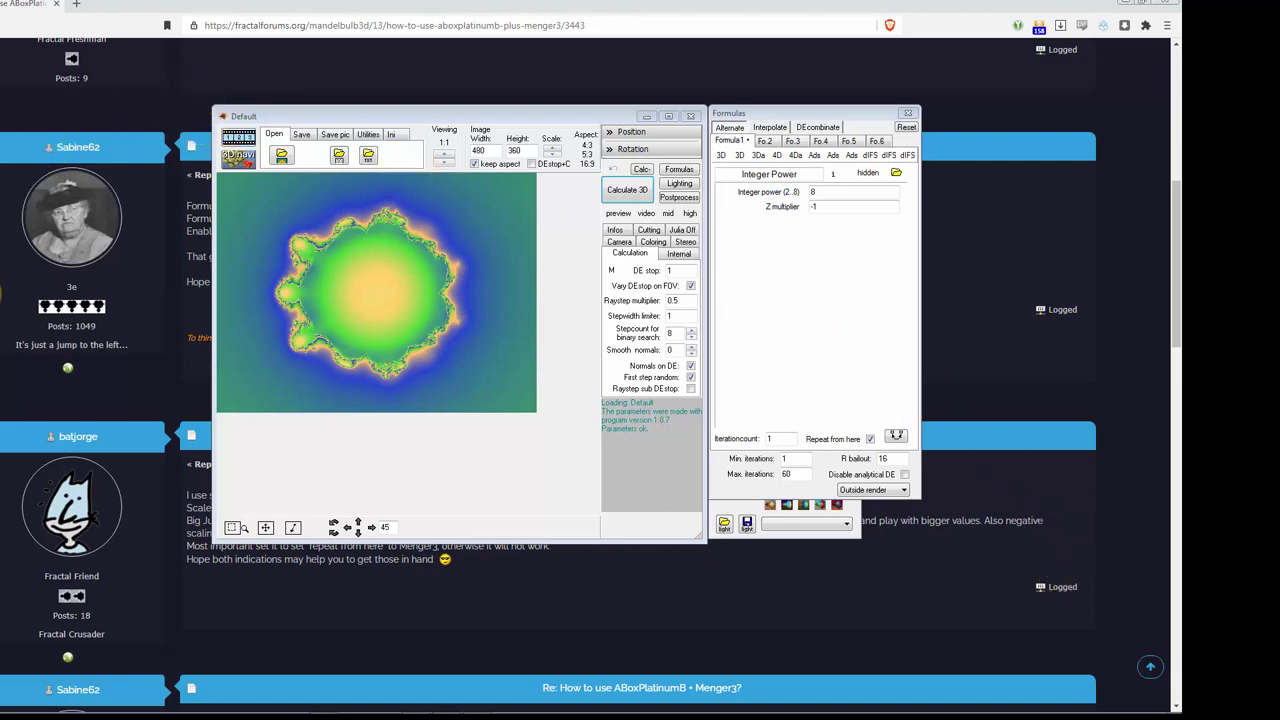
Scroll the forum thread to Reply #1 and highlight its ABoxPlatinumB + Menger3 recipe
{"action": "left_click", "coordinate": [1, 294]}
{"action": "scroll", "coordinate": [1, 294], "scroll_direction": "up", "scroll_amount": 3}
{"action": "scroll", "coordinate": [2, 296], "scroll_direction": "up", "scroll_amount": 3}
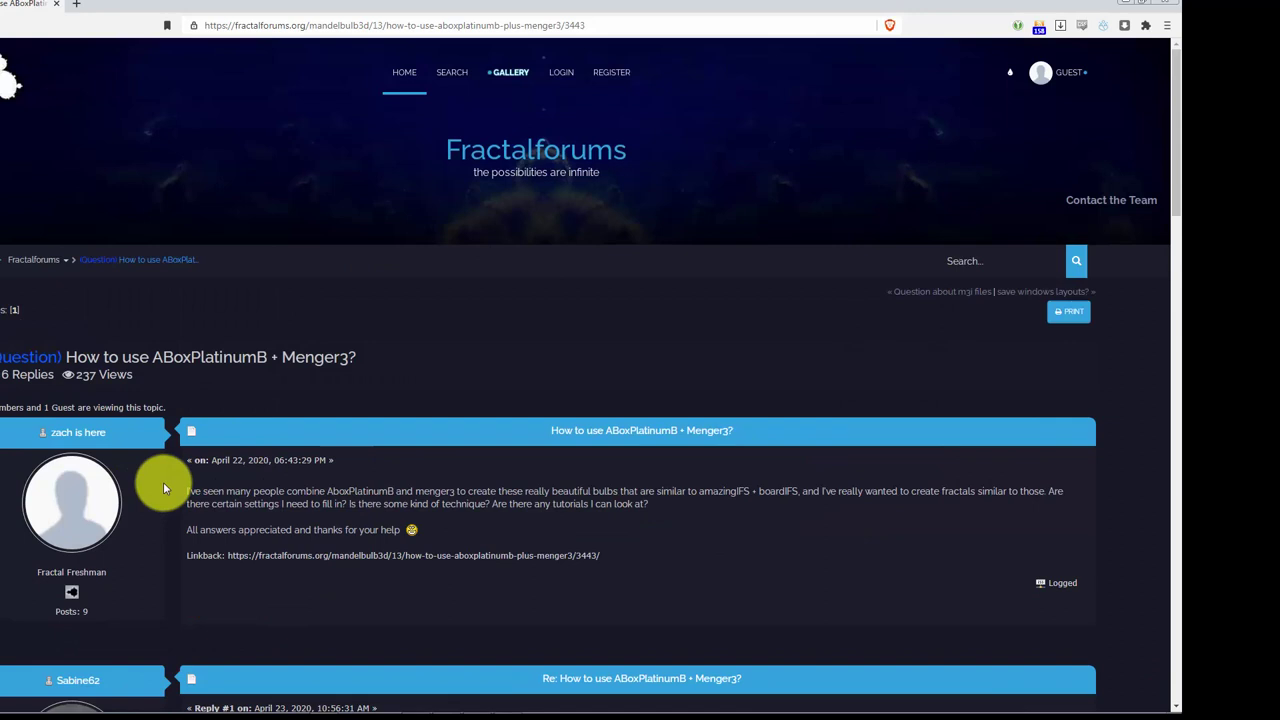
{"action": "scroll", "coordinate": [264, 527], "scroll_direction": "down", "scroll_amount": 3}
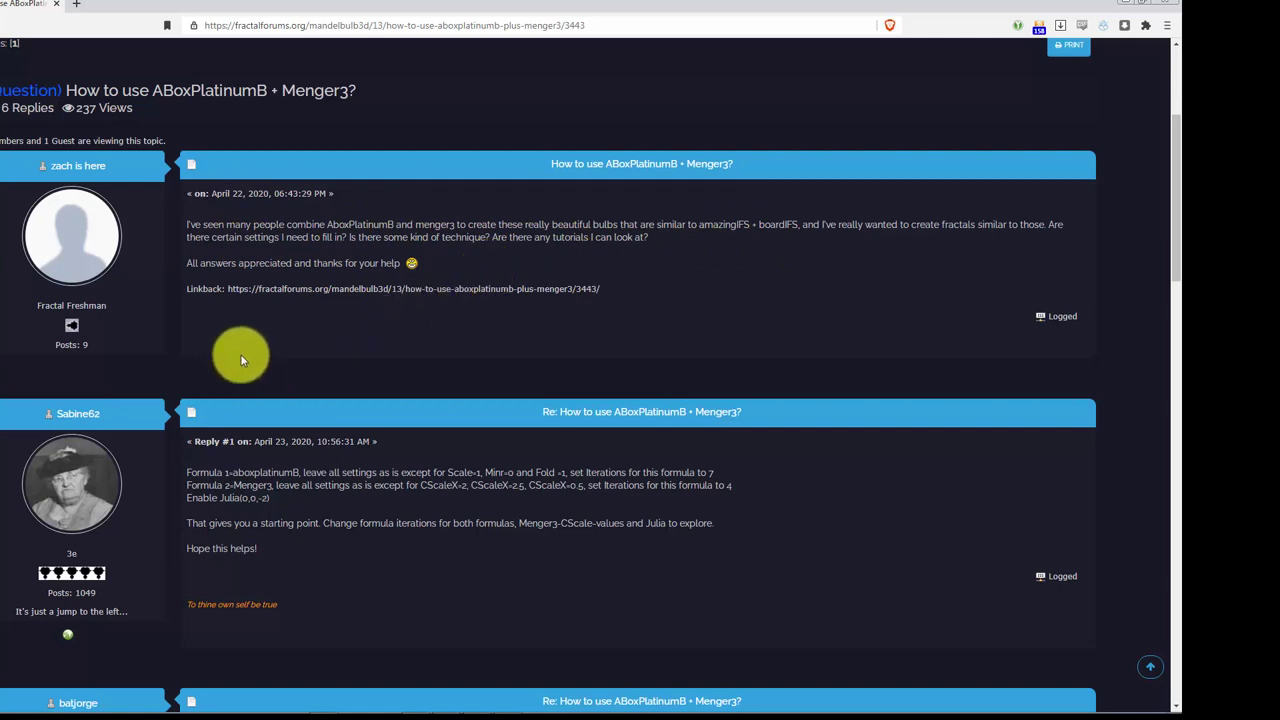
{"action": "scroll", "coordinate": [240, 360], "scroll_direction": "down", "scroll_amount": 3}
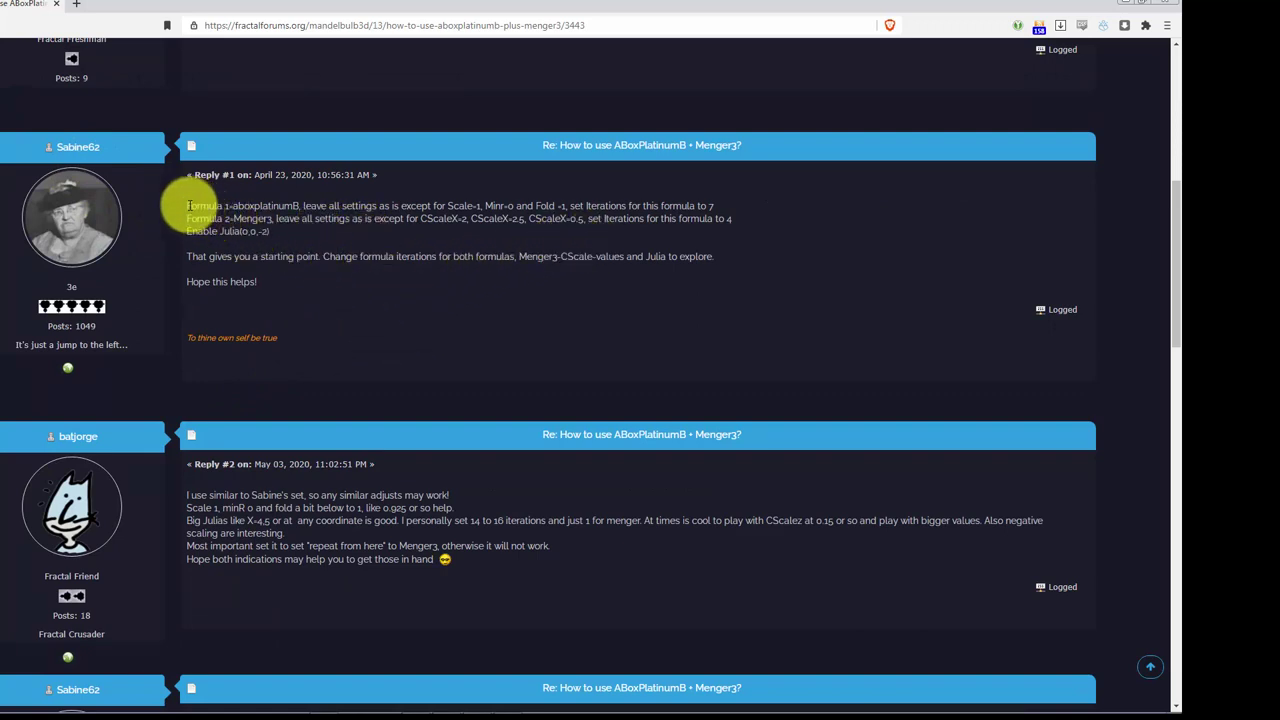
{"action": "left_click_drag", "start_coordinate": [187, 211], "coordinate": [615, 295]}
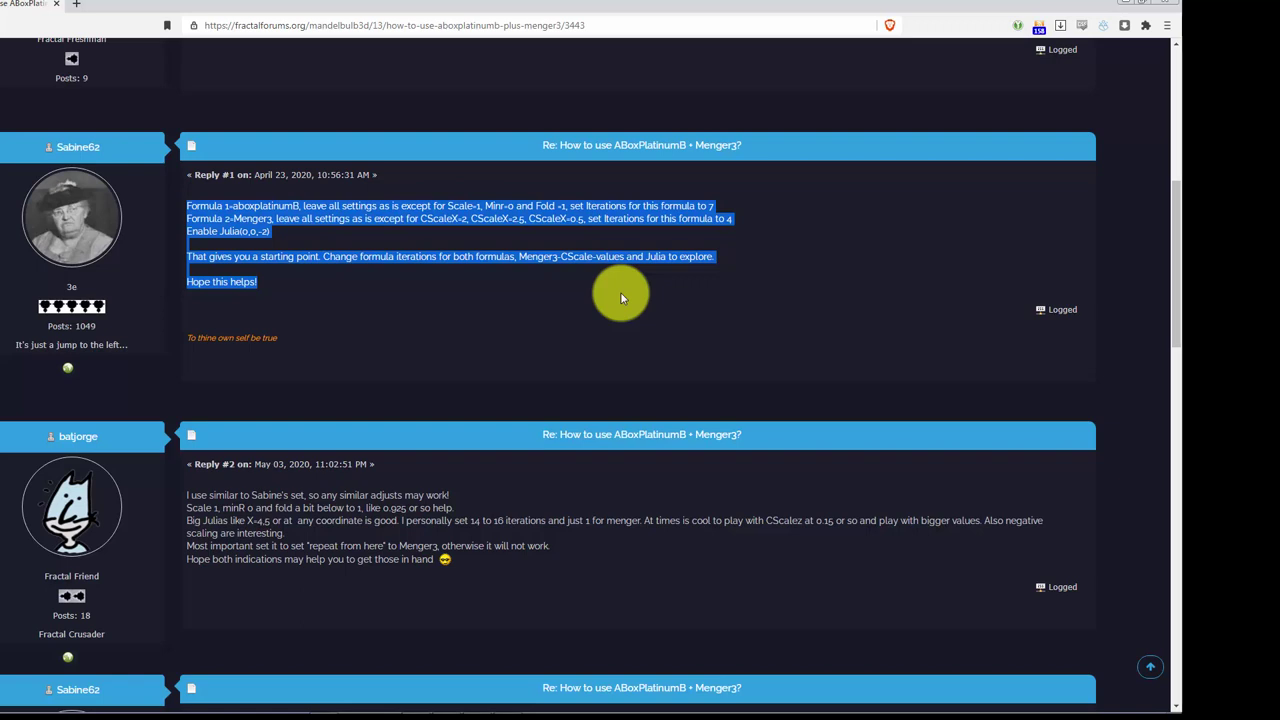
{"action": "left_click", "coordinate": [550, 302]}
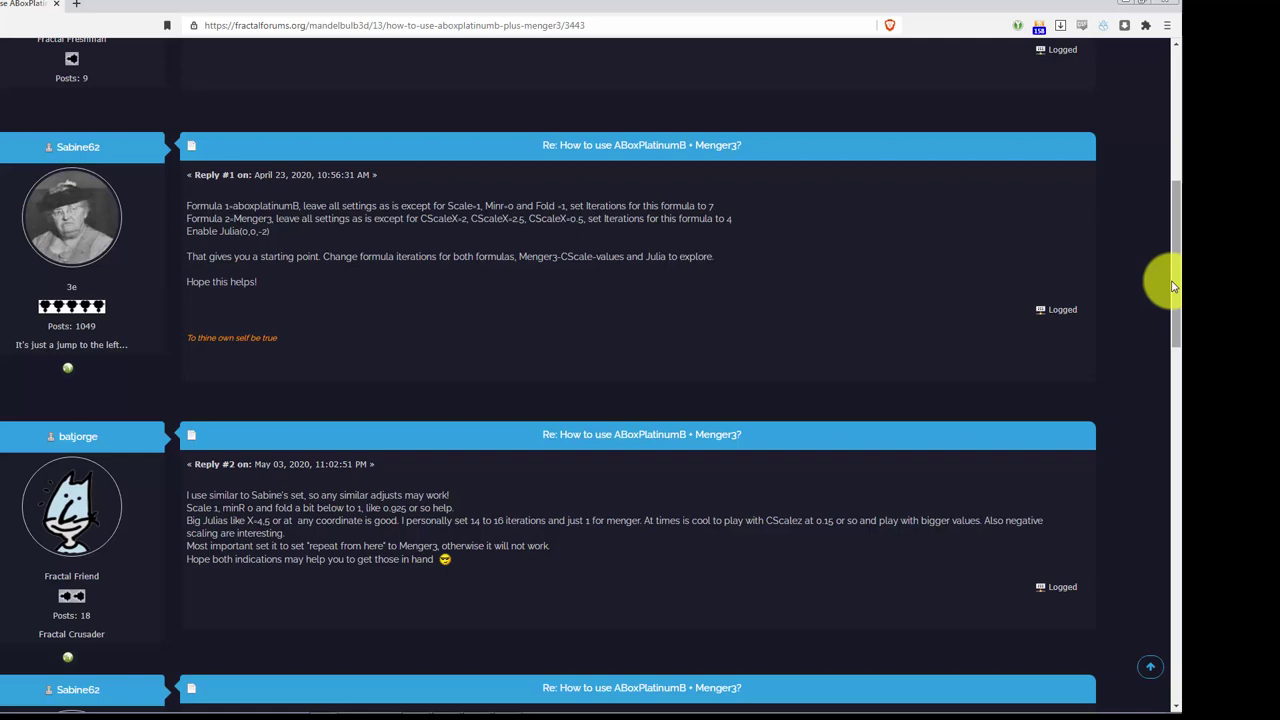
Highlight the reply's three formula setting lines, then return to Mandelbulb 3D
{"action": "left_click_drag", "start_coordinate": [1176, 278], "coordinate": [1176, 300]}
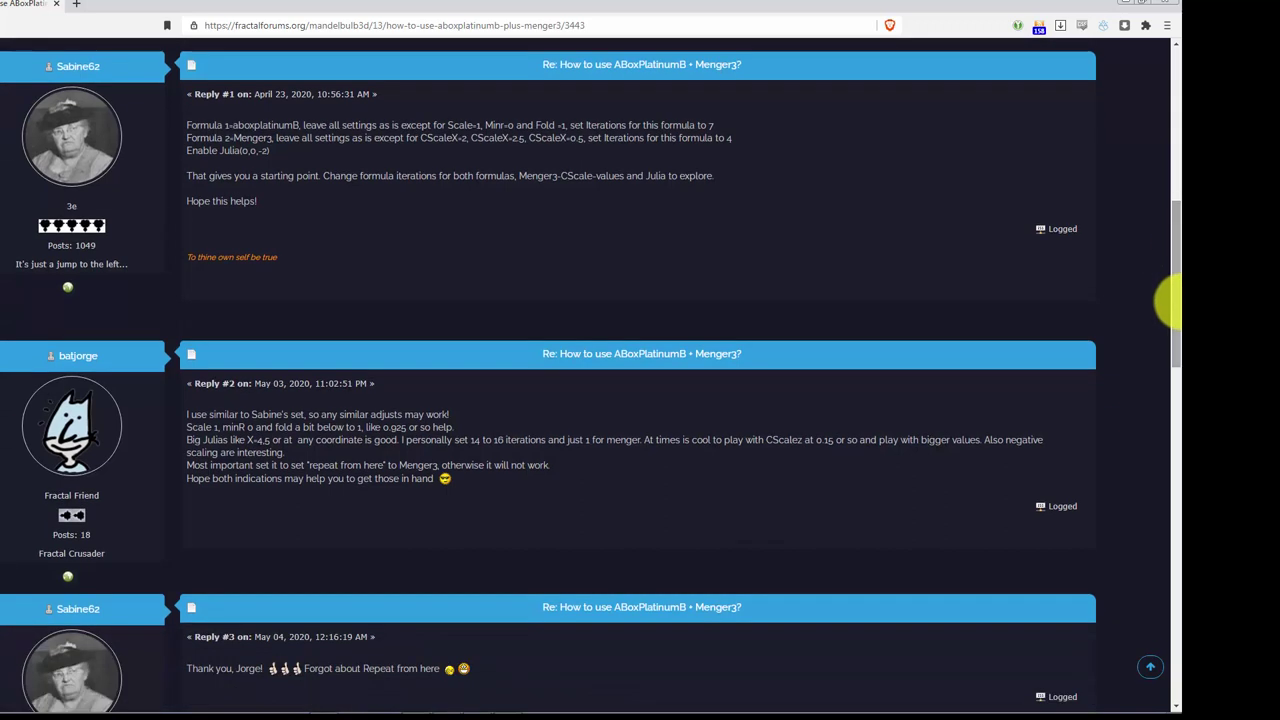
{"action": "left_click_drag", "start_coordinate": [212, 124], "coordinate": [339, 158]}
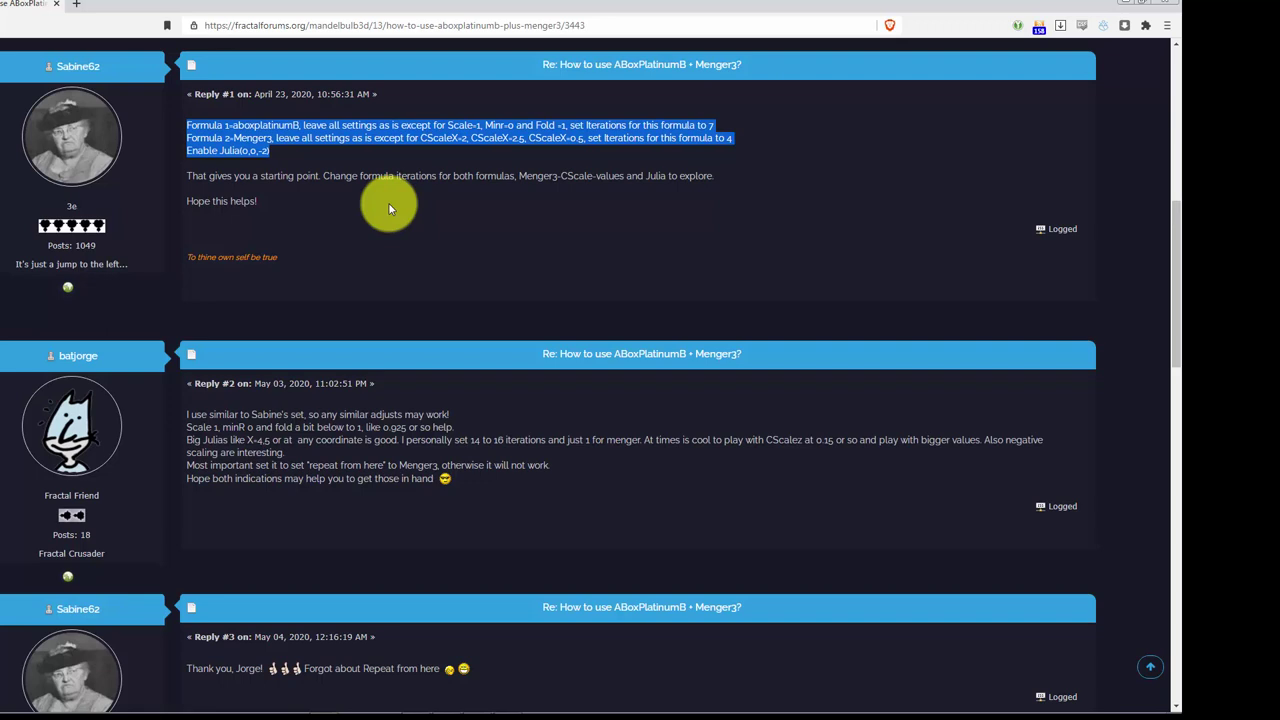
{"action": "left_click", "coordinate": [374, 161]}
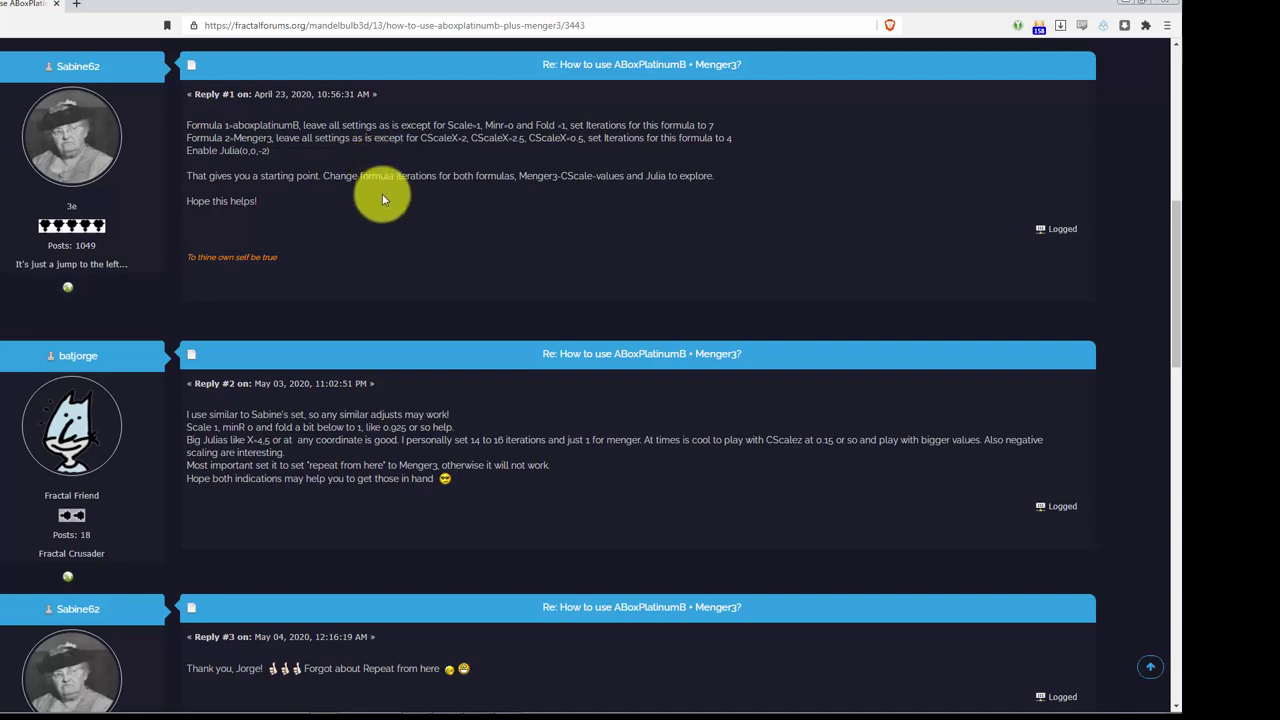
{"action": "key", "text": "alt+Tab"}
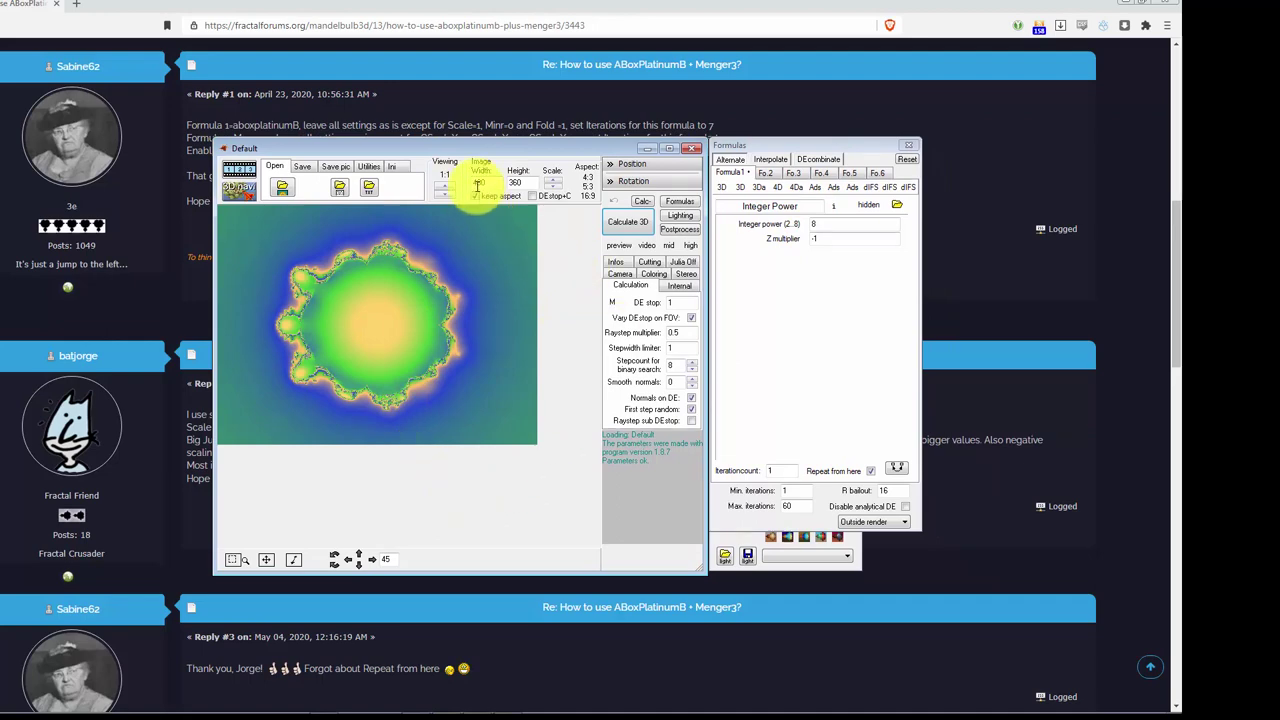
Replace the Formula1 slot's formula with ABoxPlatinumB by searching 'abox'
{"action": "left_click_drag", "start_coordinate": [432, 152], "coordinate": [572, 177]}
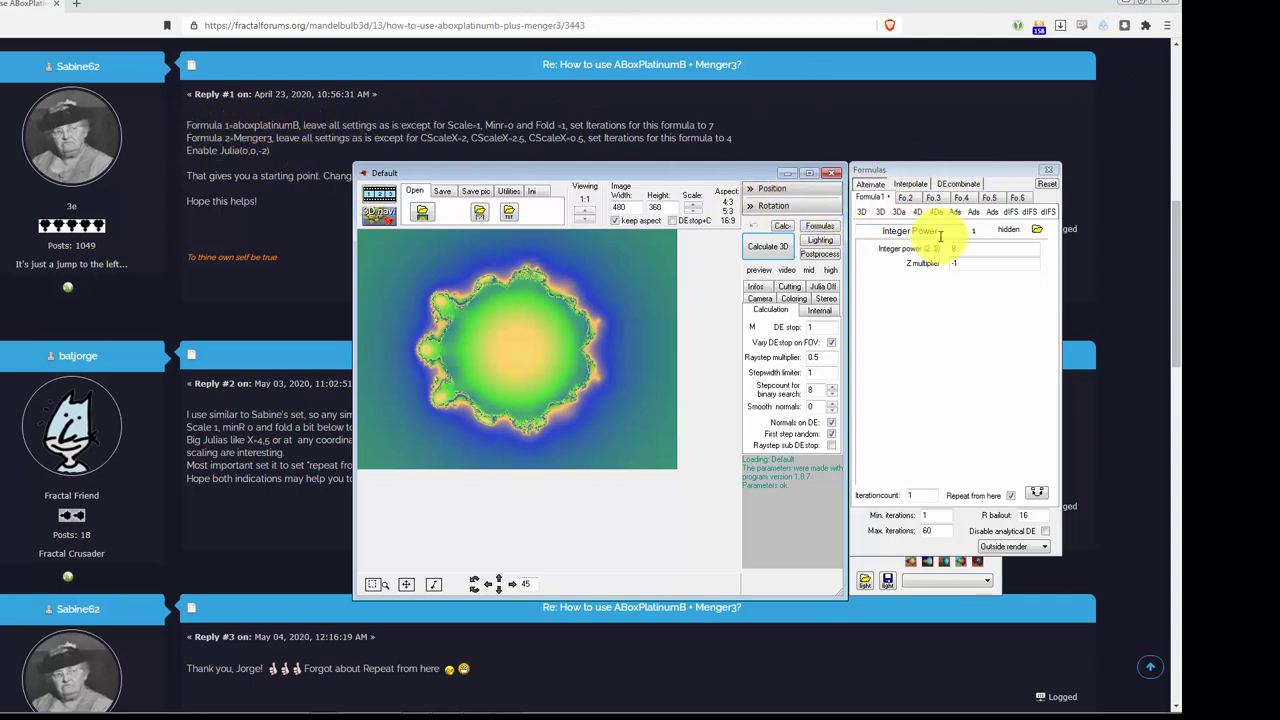
{"action": "left_click_drag", "start_coordinate": [940, 232], "coordinate": [870, 231]}
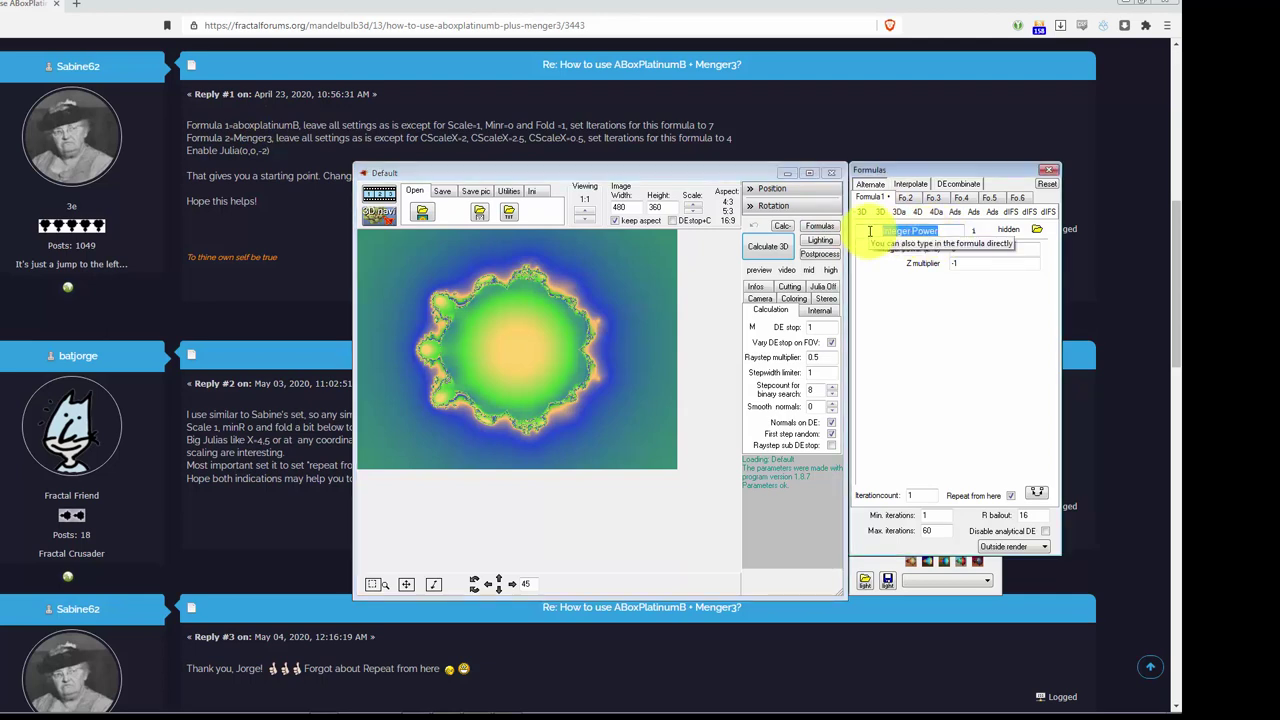
{"action": "type", "text": "abox"}
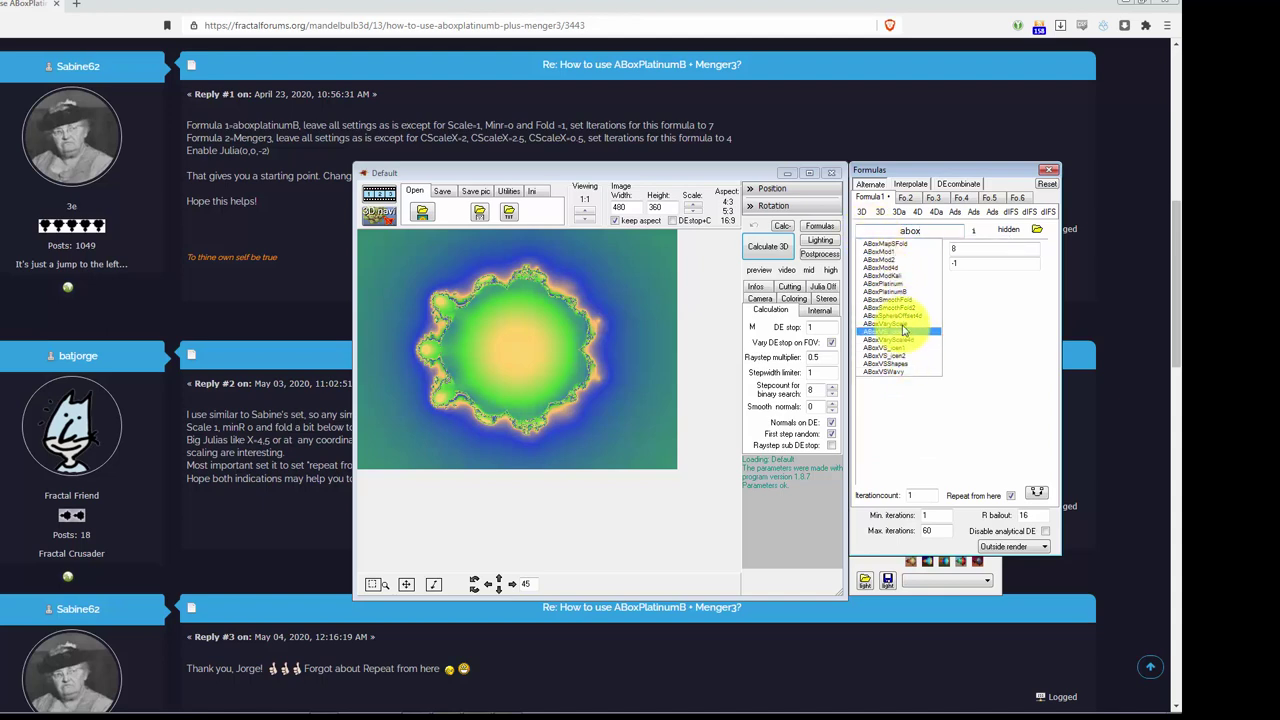
{"action": "left_click", "coordinate": [886, 291]}
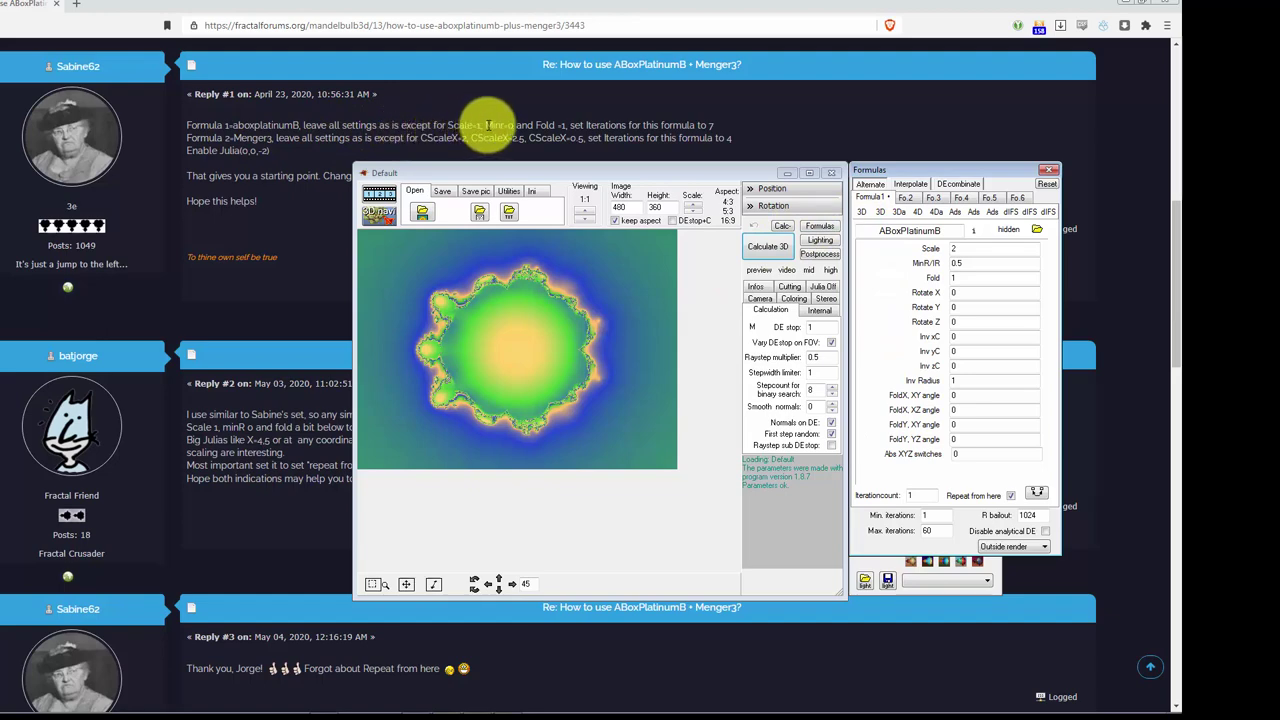
Set ABoxPlatinumB Scale to 1, MinR/IR to 0 and iteration count to 7
{"action": "double_click", "coordinate": [960, 249]}
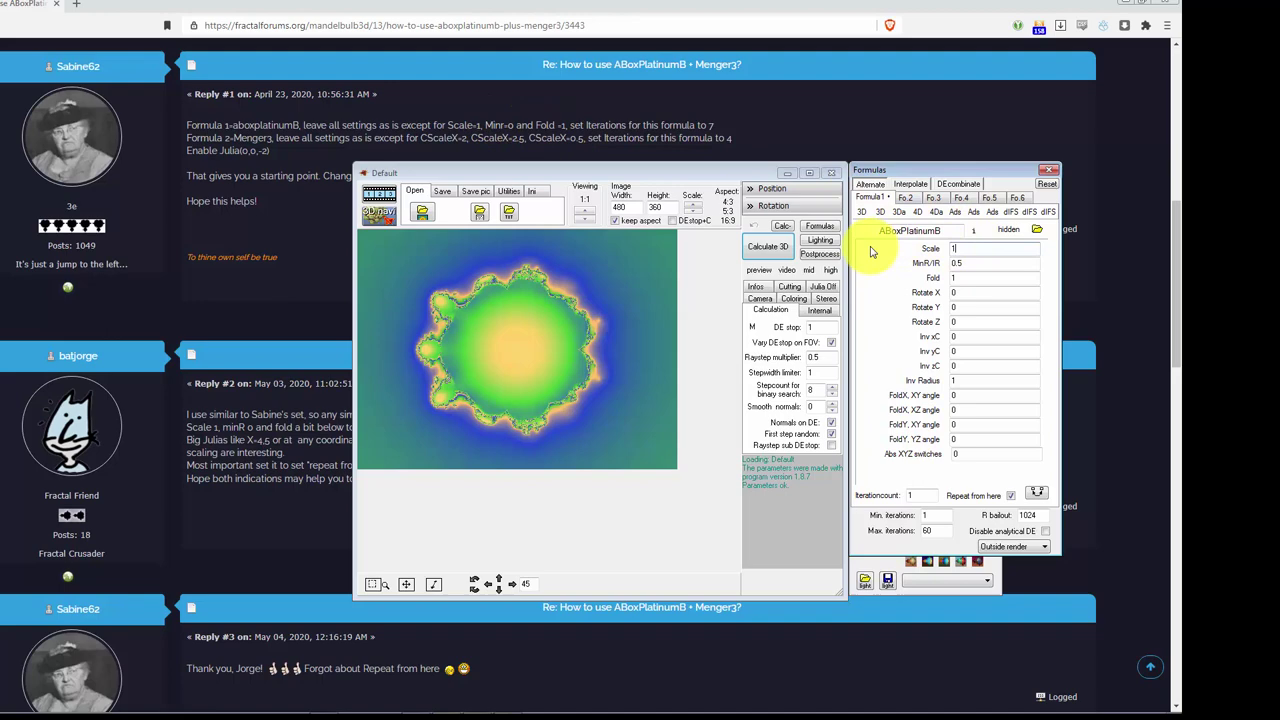
{"action": "type", "text": "1"}
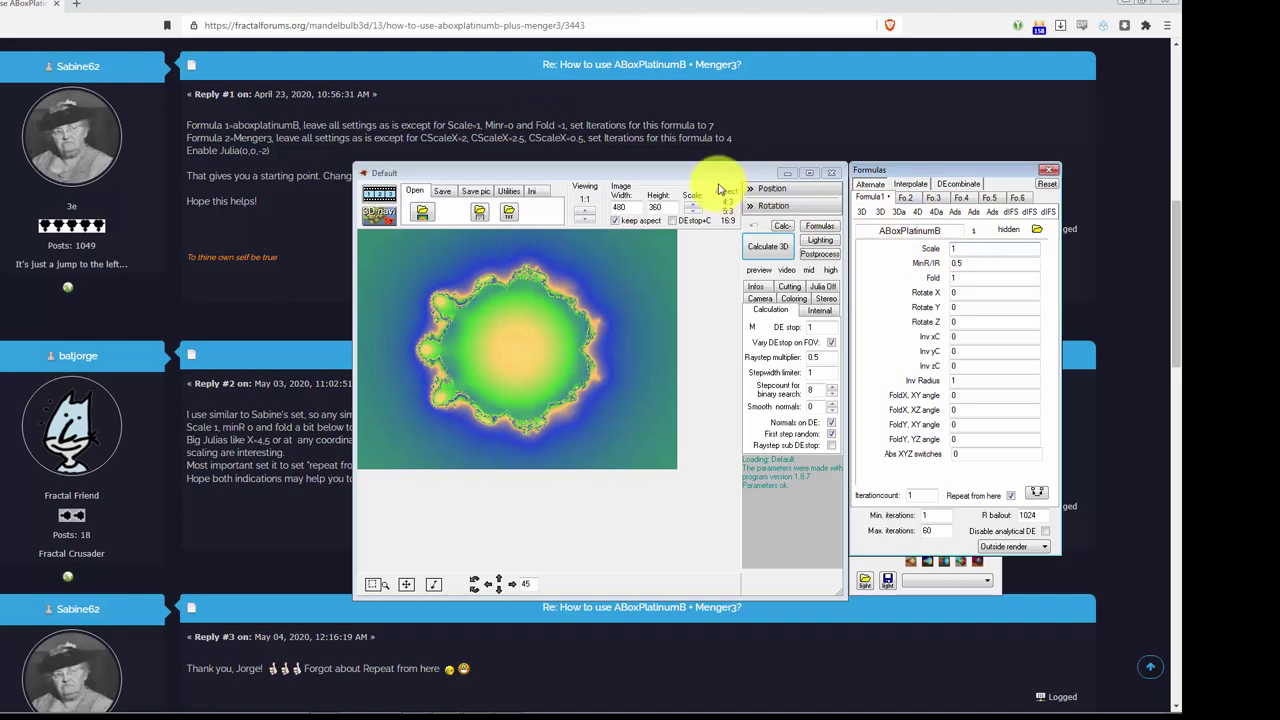
{"action": "double_click", "coordinate": [975, 264]}
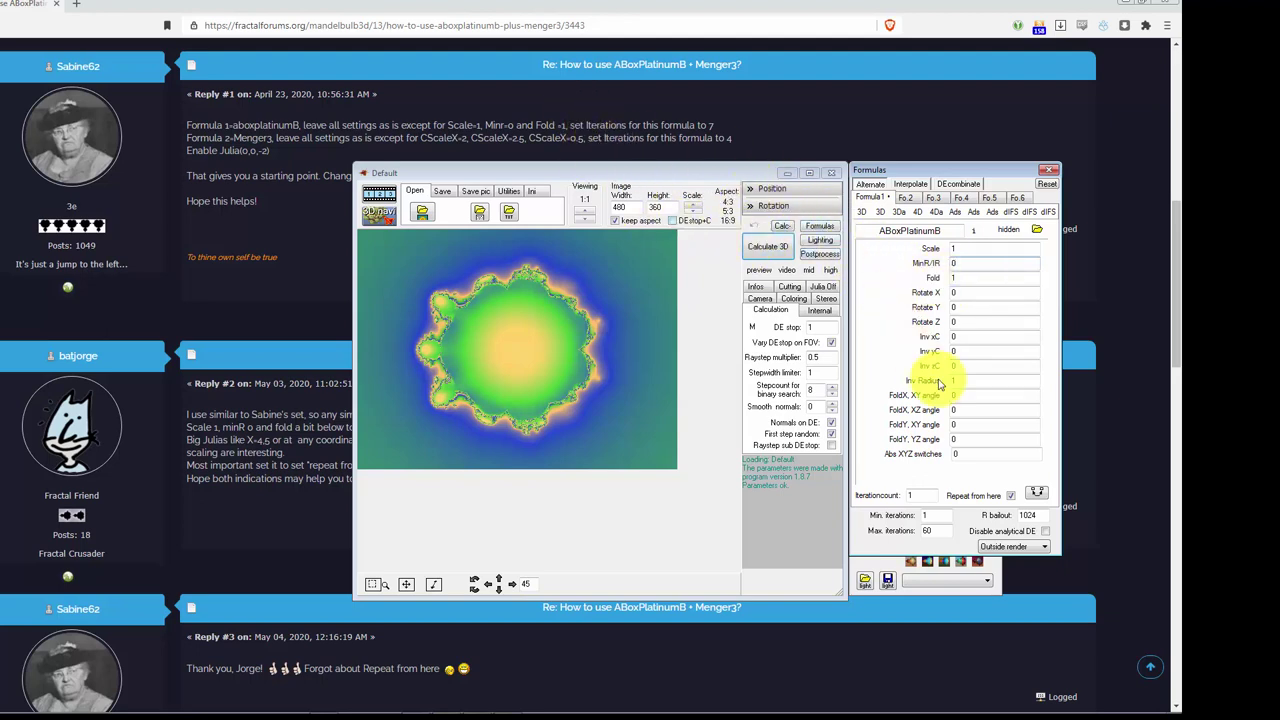
{"action": "left_click", "coordinate": [908, 495]}
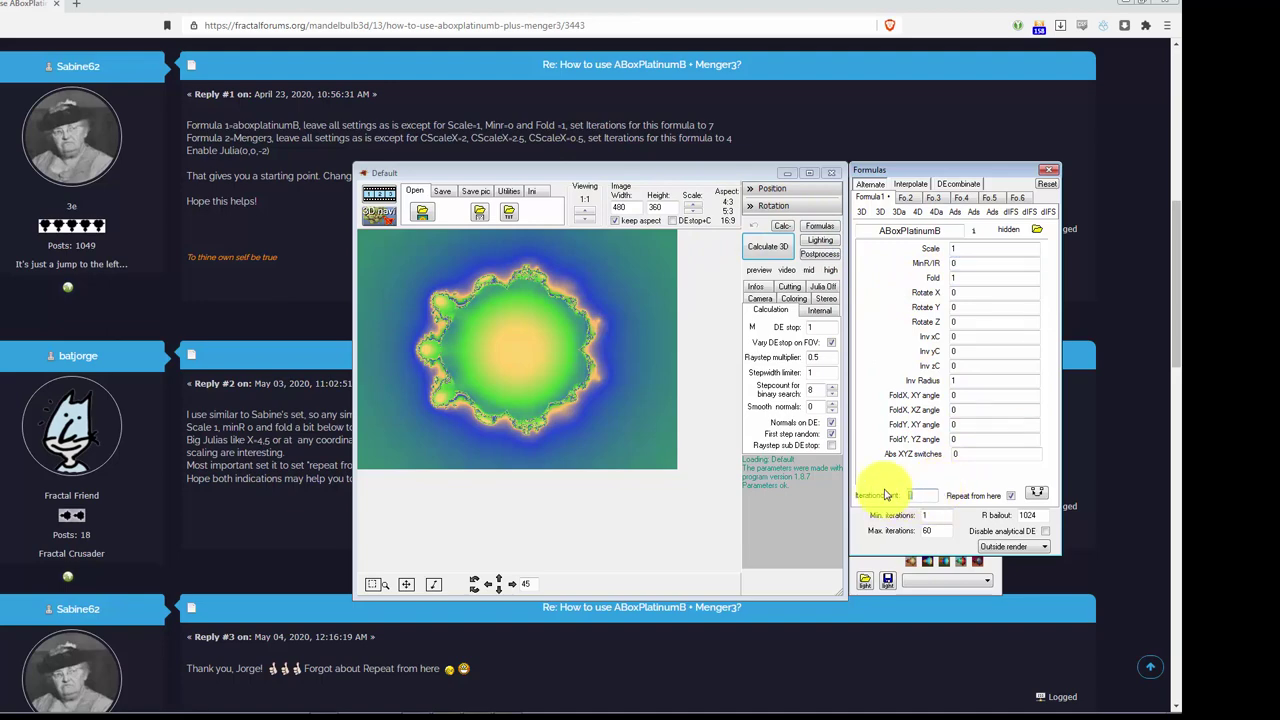
{"action": "type", "text": "7"}
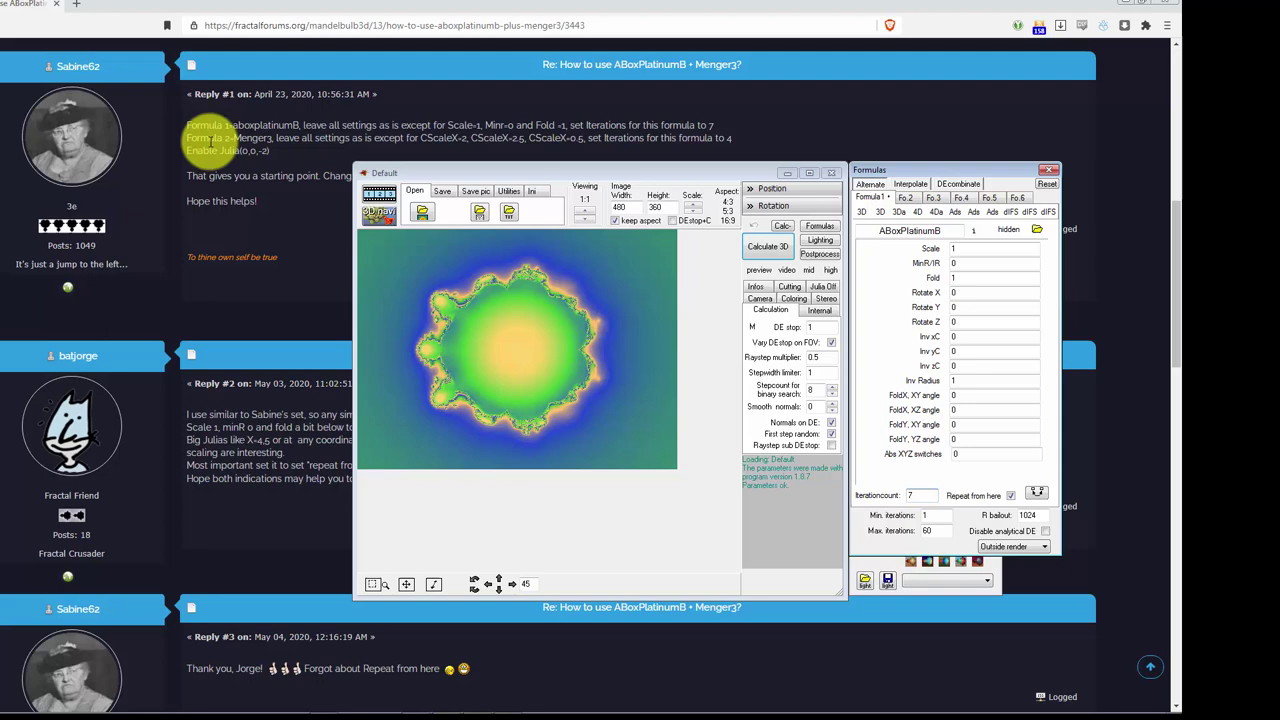
Put Menger3 in the second formula slot by searching 'menger'
{"action": "left_click", "coordinate": [904, 197]}
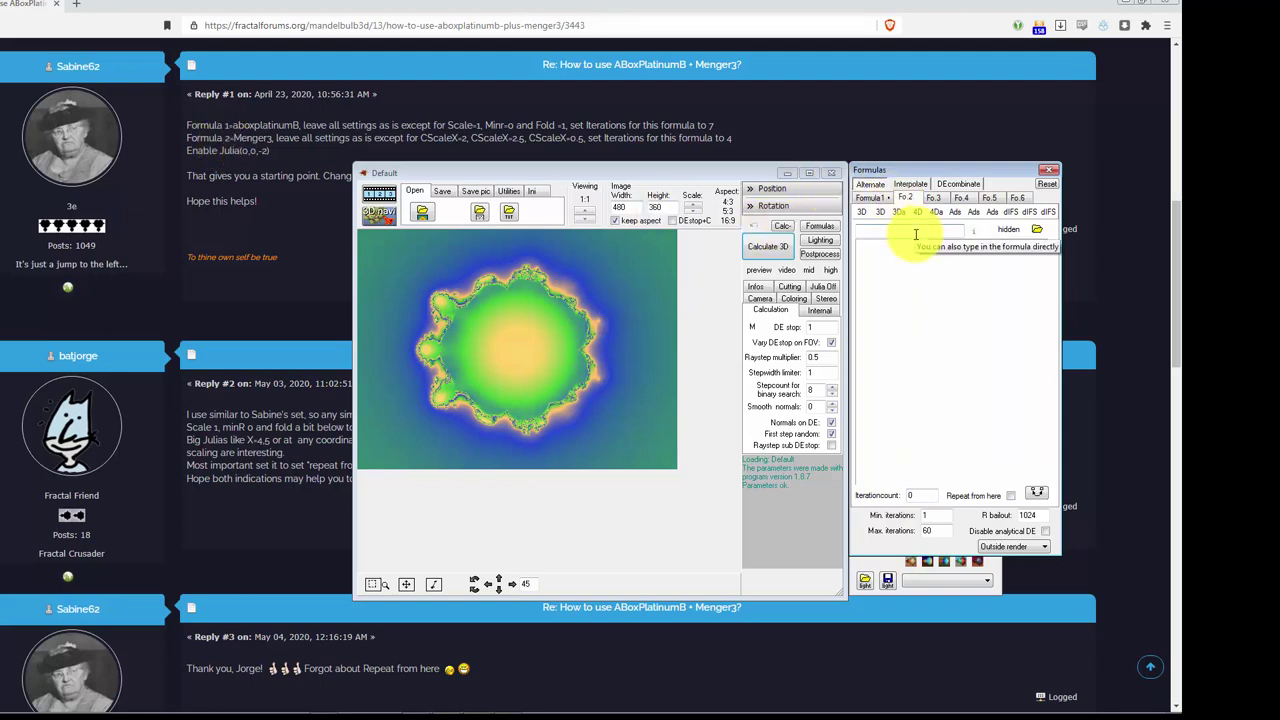
{"action": "left_click", "coordinate": [915, 234]}
{"action": "type", "text": "me"}
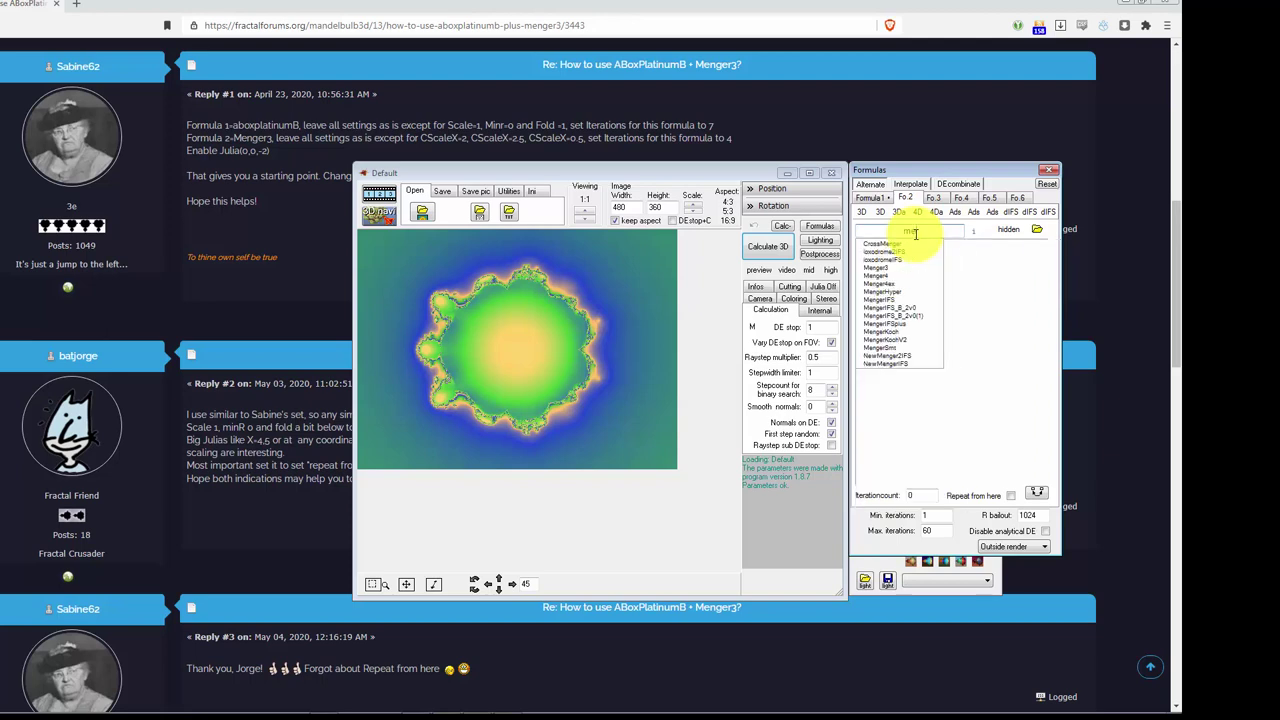
{"action": "type", "text": "n"}
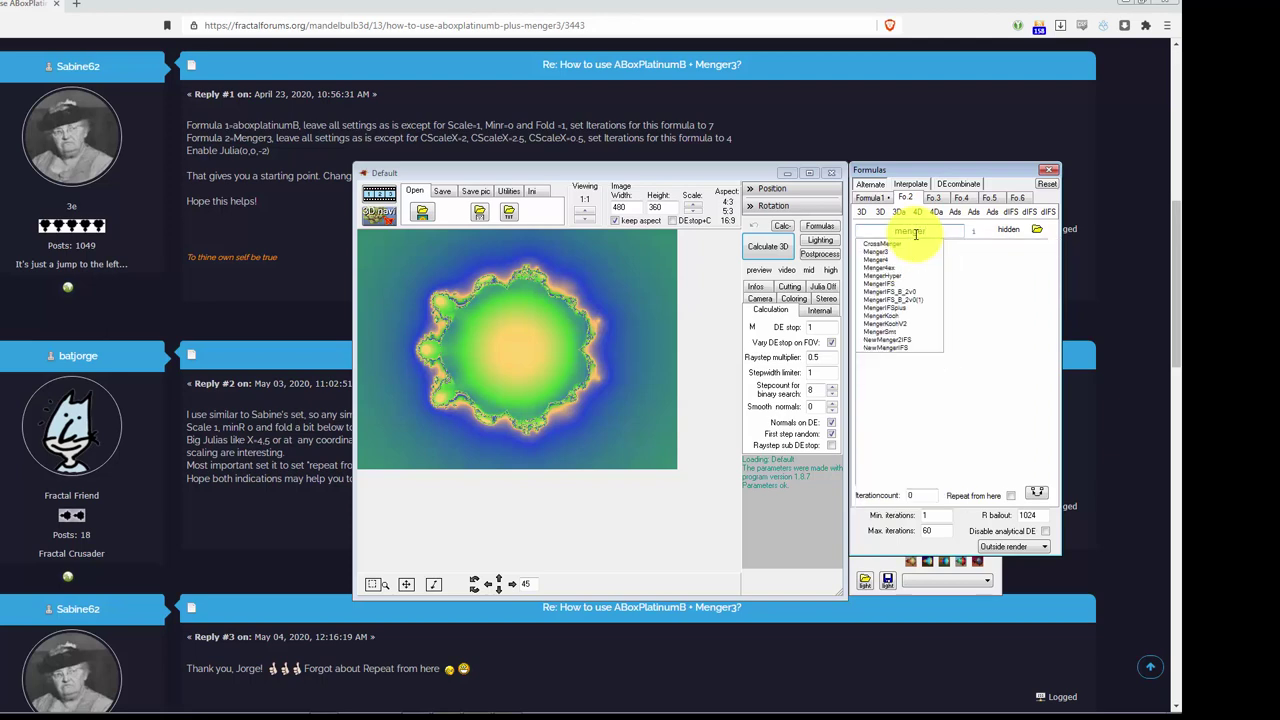
{"action": "type", "text": "ger"}
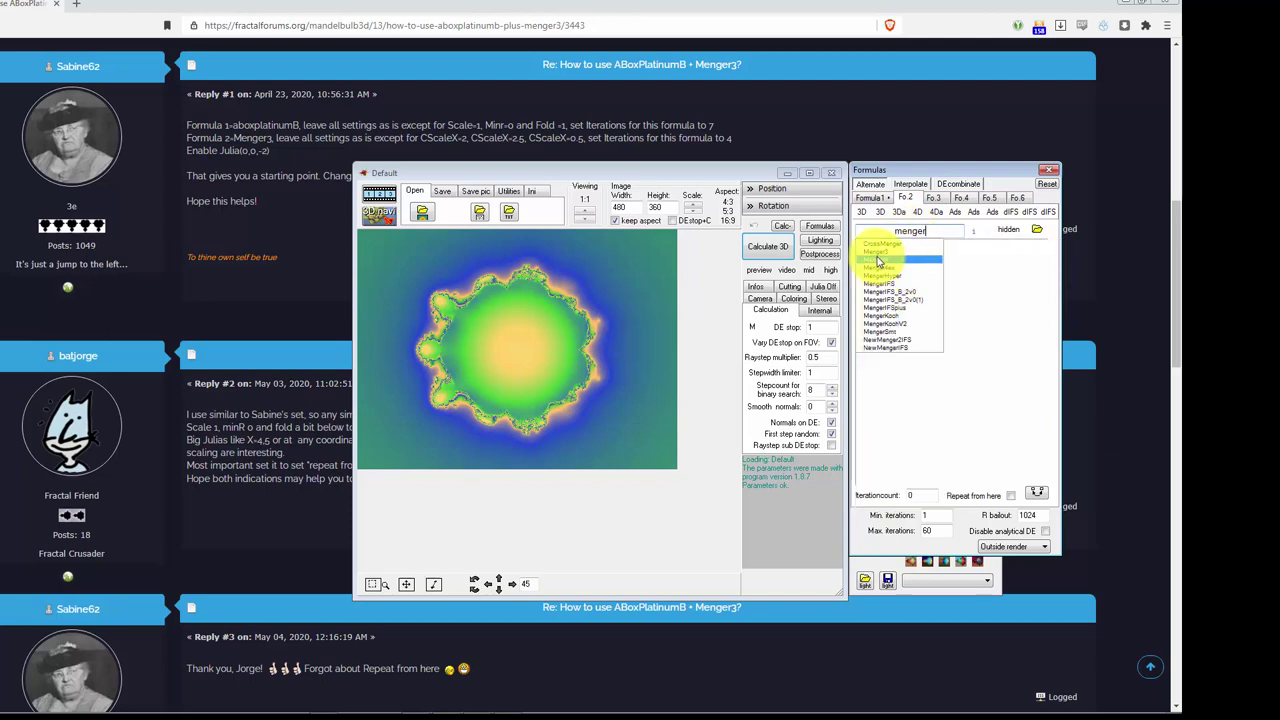
{"action": "left_click", "coordinate": [878, 259]}
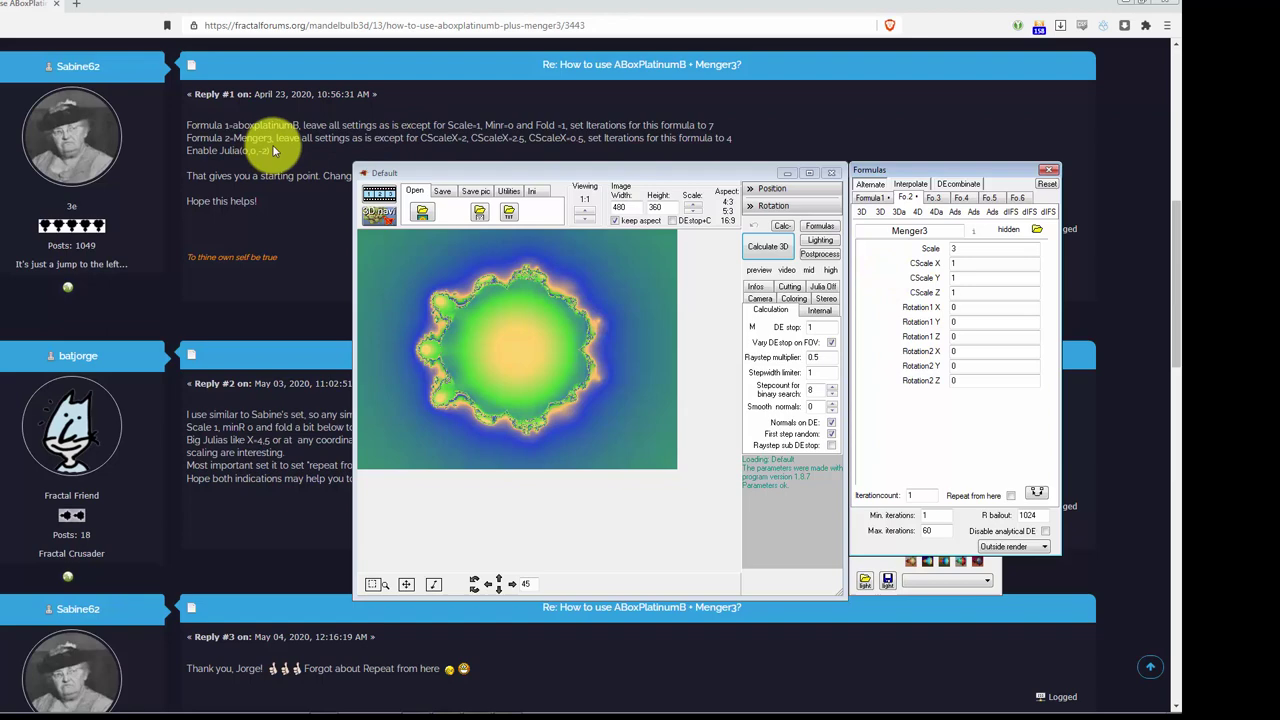
Check the forum's Menger3 instructions and set CScale X 2 and CScale Y 2.5
{"action": "left_click_drag", "start_coordinate": [277, 138], "coordinate": [433, 140]}
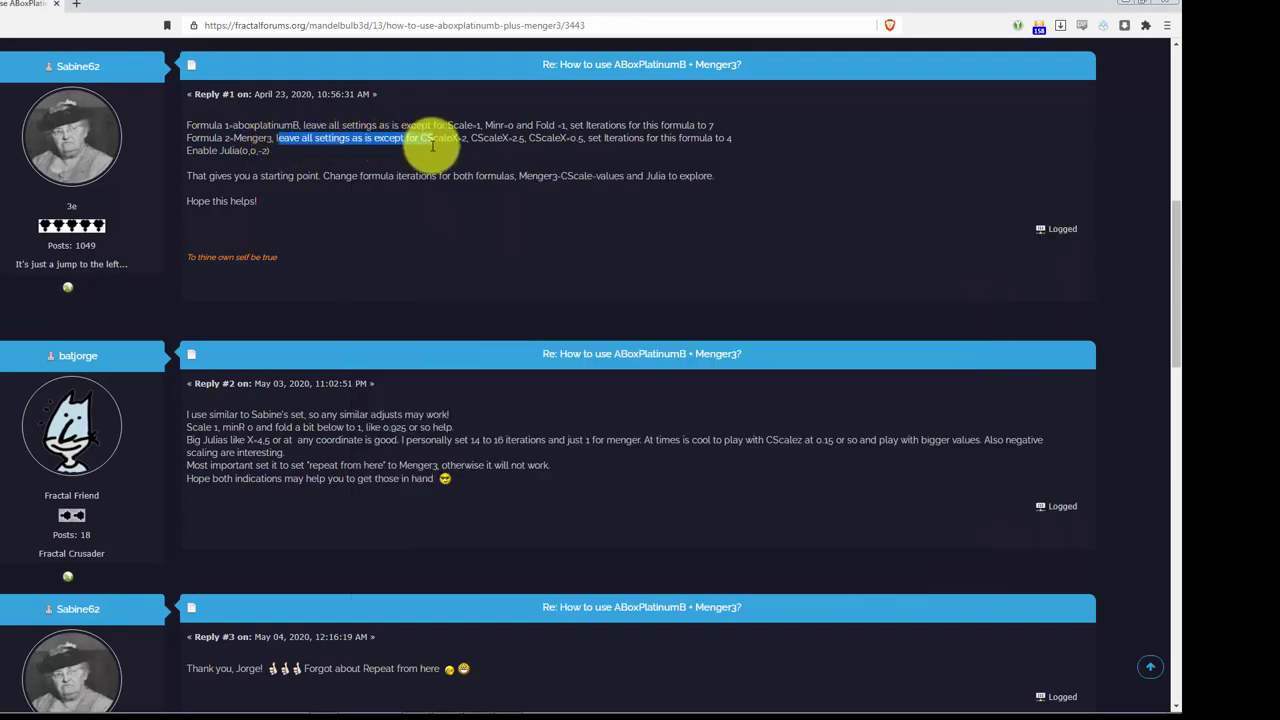
{"action": "left_click", "coordinate": [428, 176]}
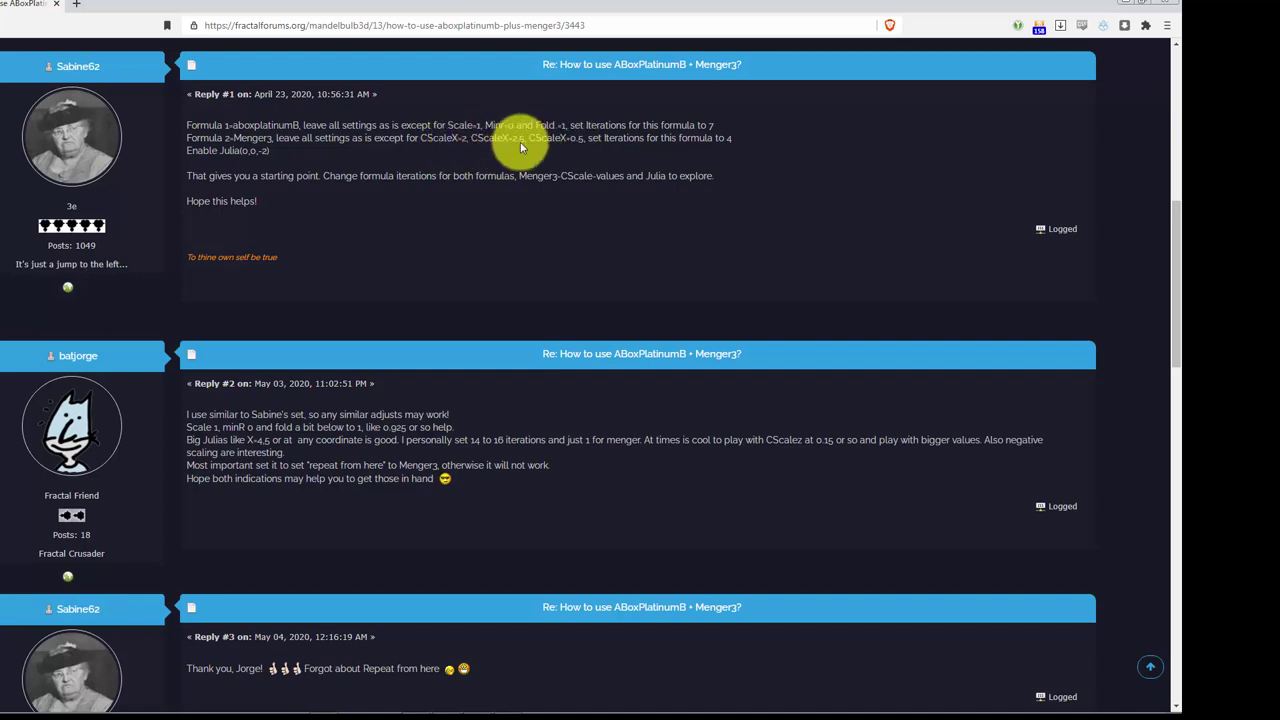
{"action": "key", "text": "alt+Tab"}
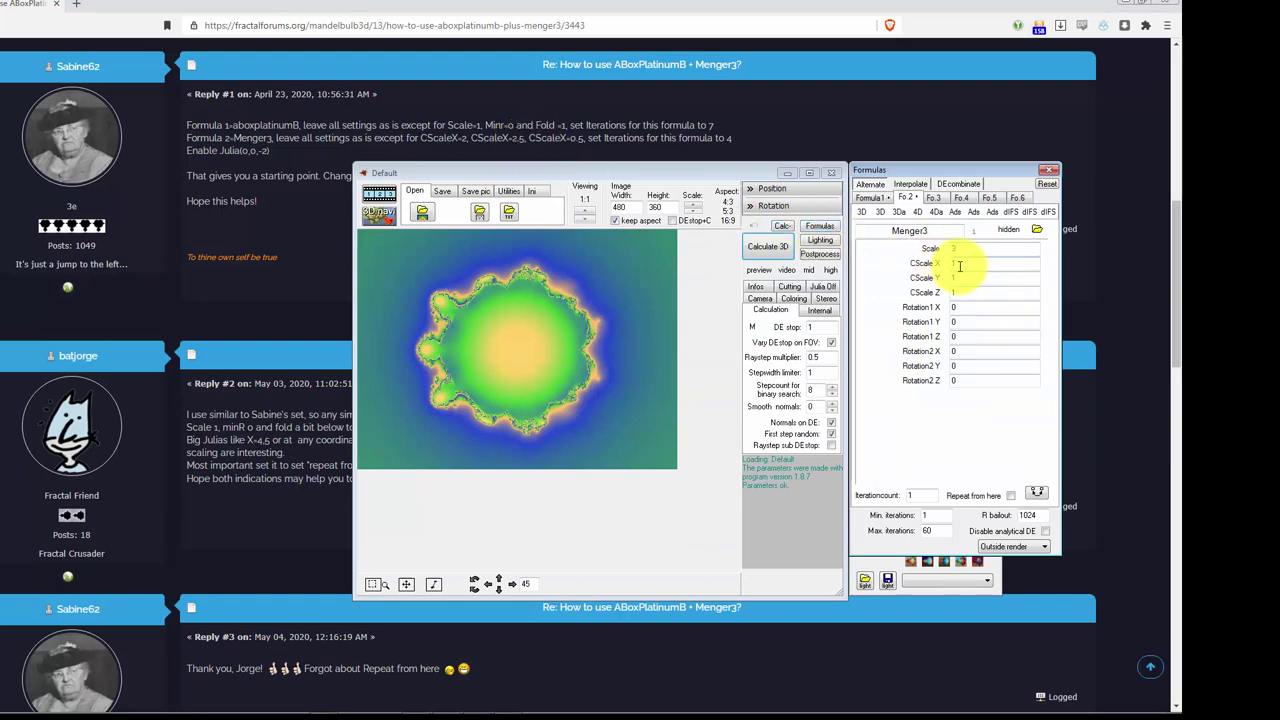
{"action": "left_click", "coordinate": [965, 264]}
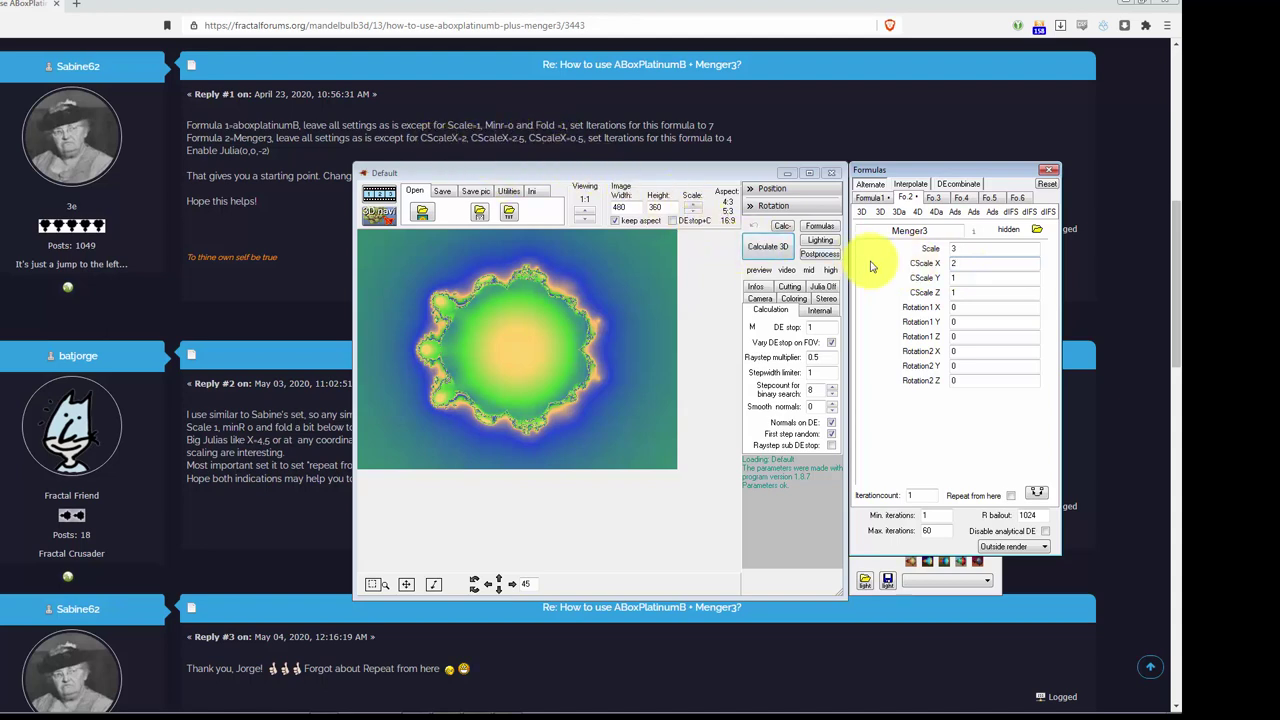
{"action": "left_click", "coordinate": [955, 278]}
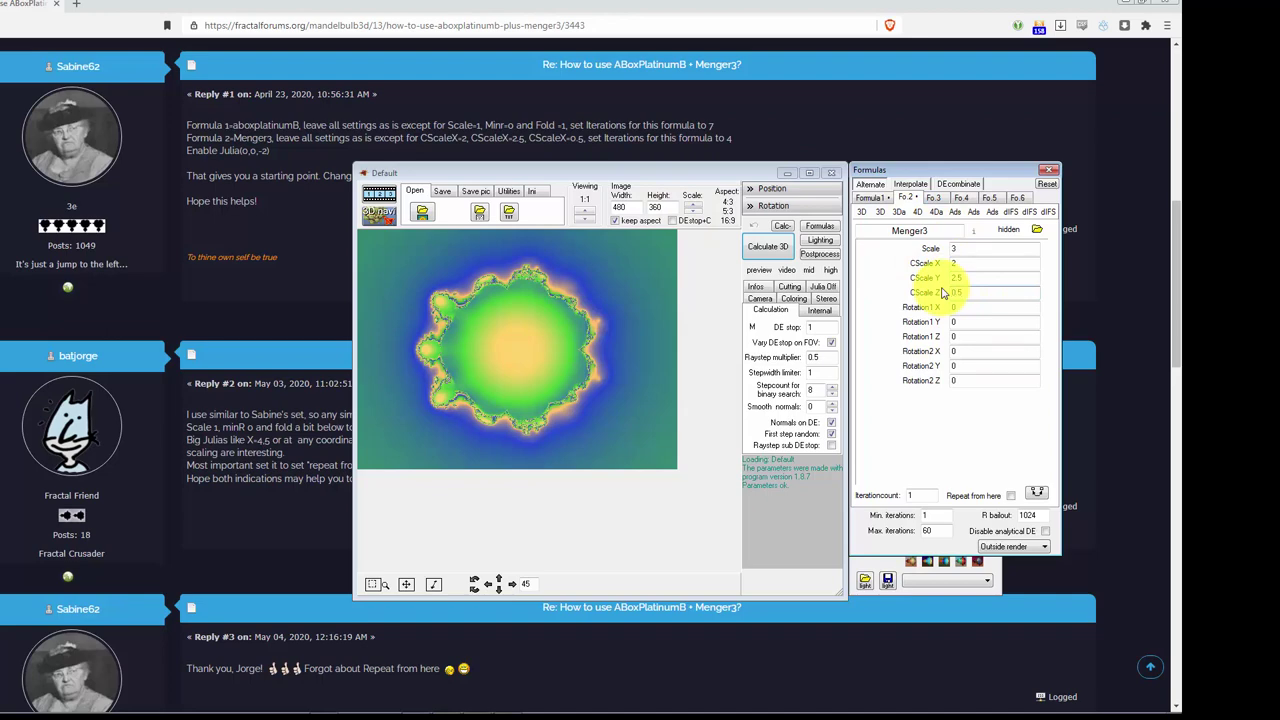
Following the forum's iteration advice, set the Menger3 iteration count to 4
{"action": "left_click", "coordinate": [604, 138]}
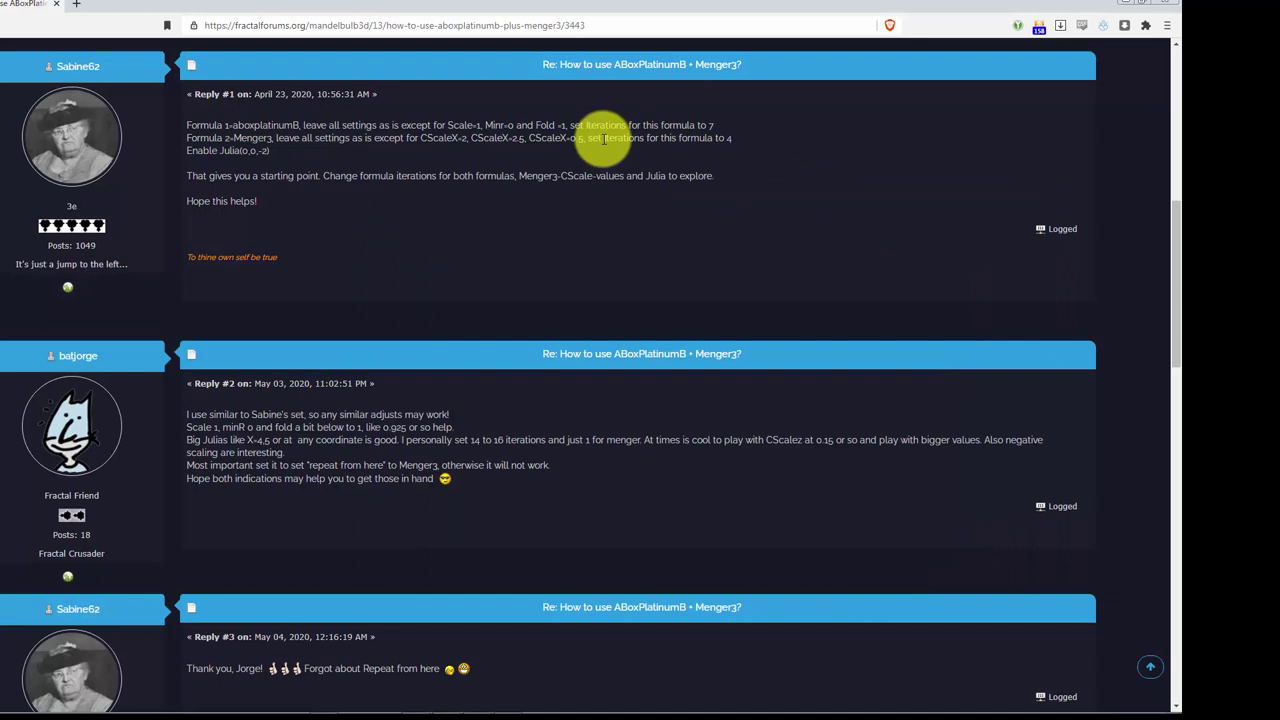
{"action": "left_click_drag", "start_coordinate": [604, 138], "coordinate": [742, 152]}
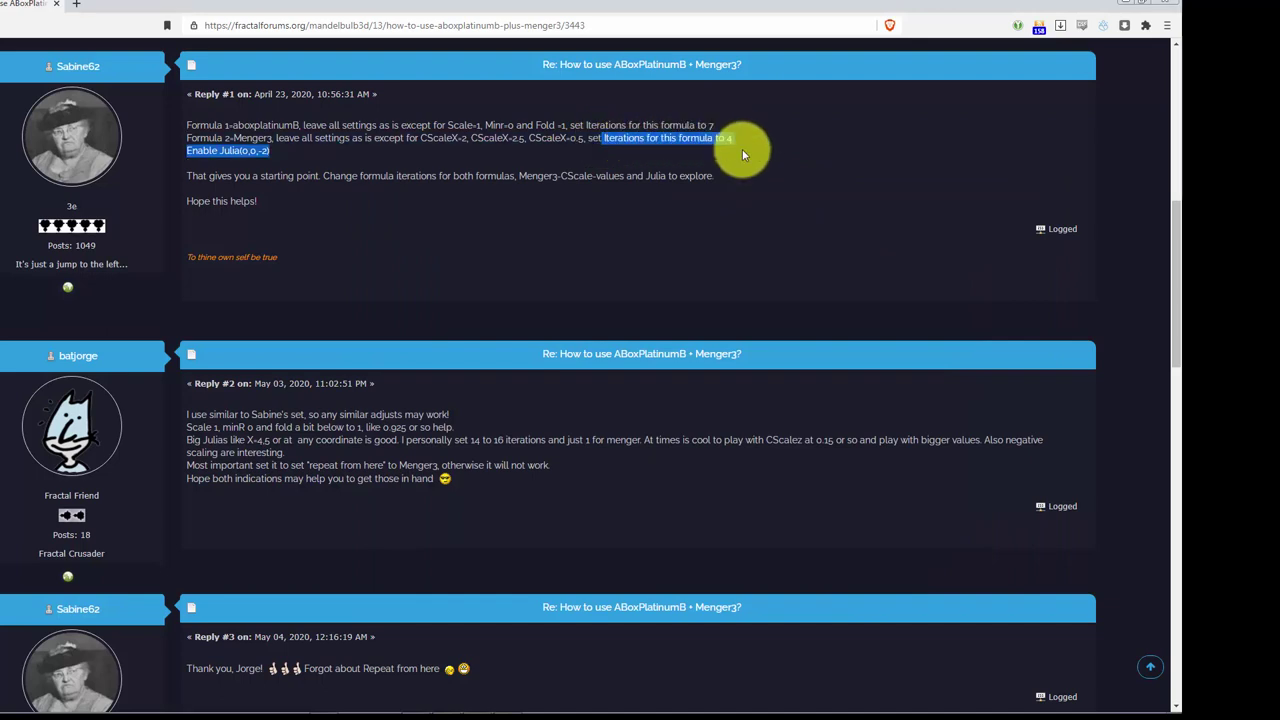
{"action": "key", "text": "alt+Tab"}
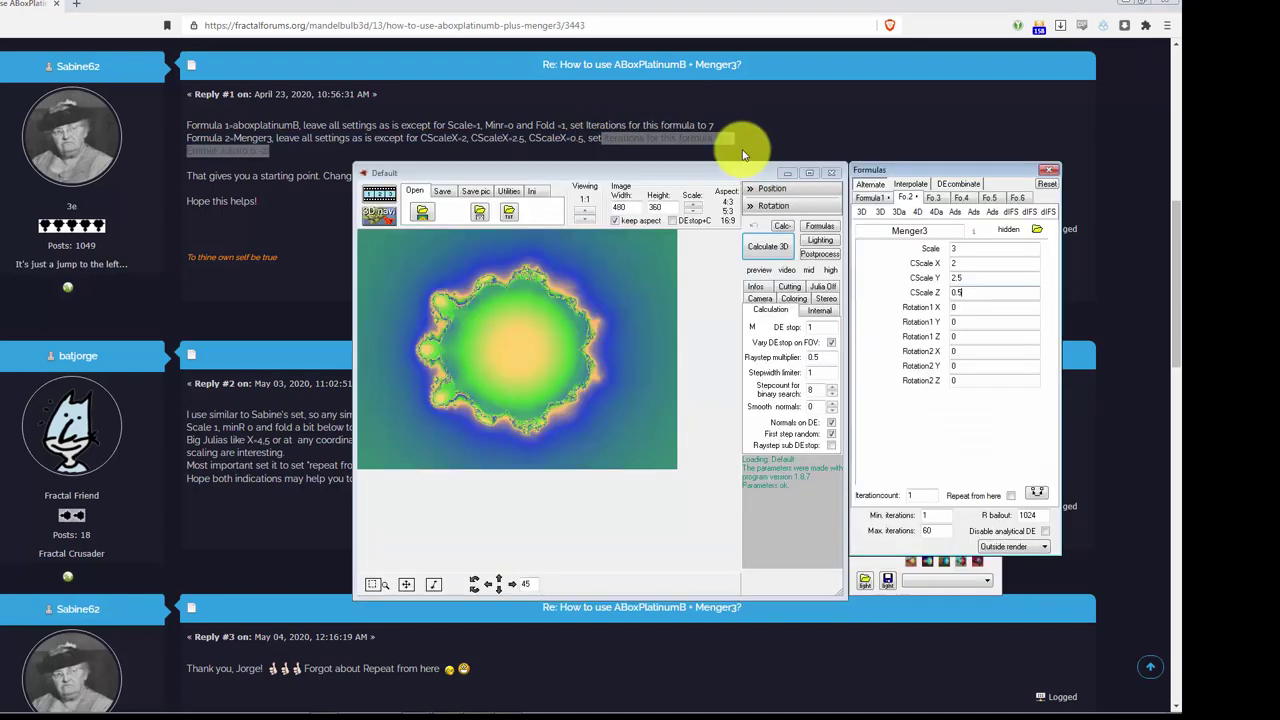
{"action": "left_click", "coordinate": [934, 518]}
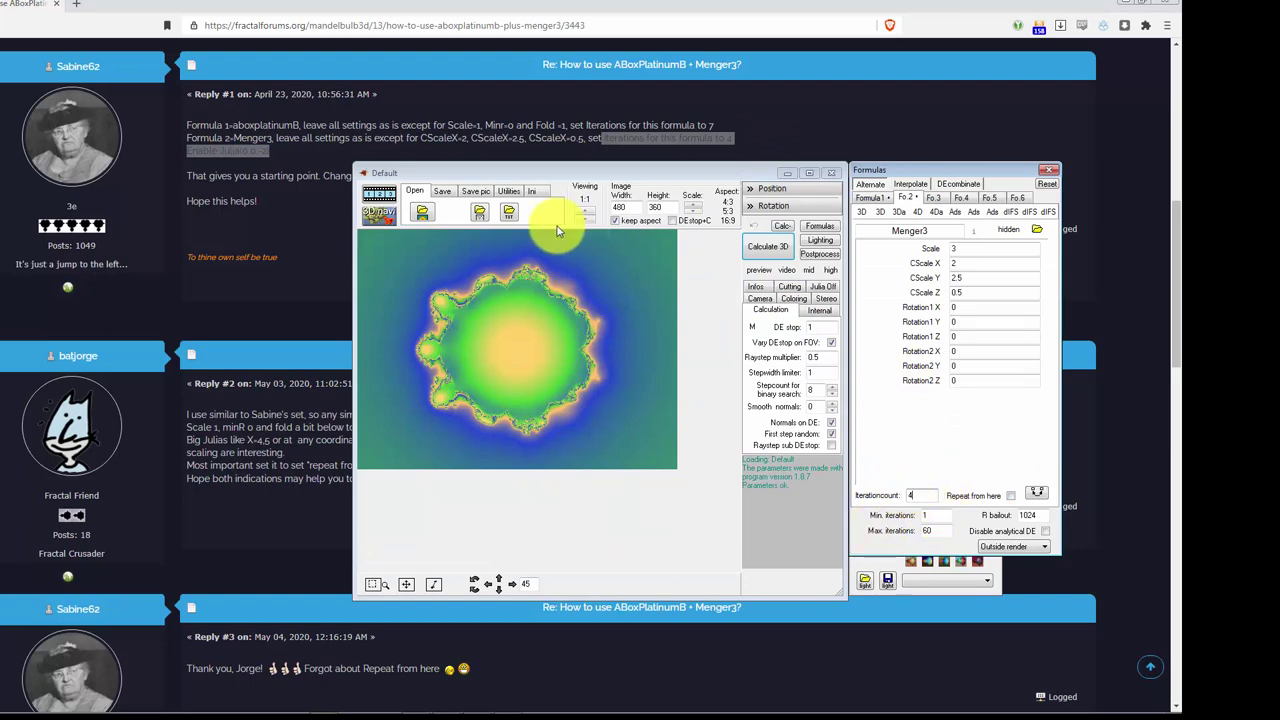
{"action": "left_click", "coordinate": [484, 135]}
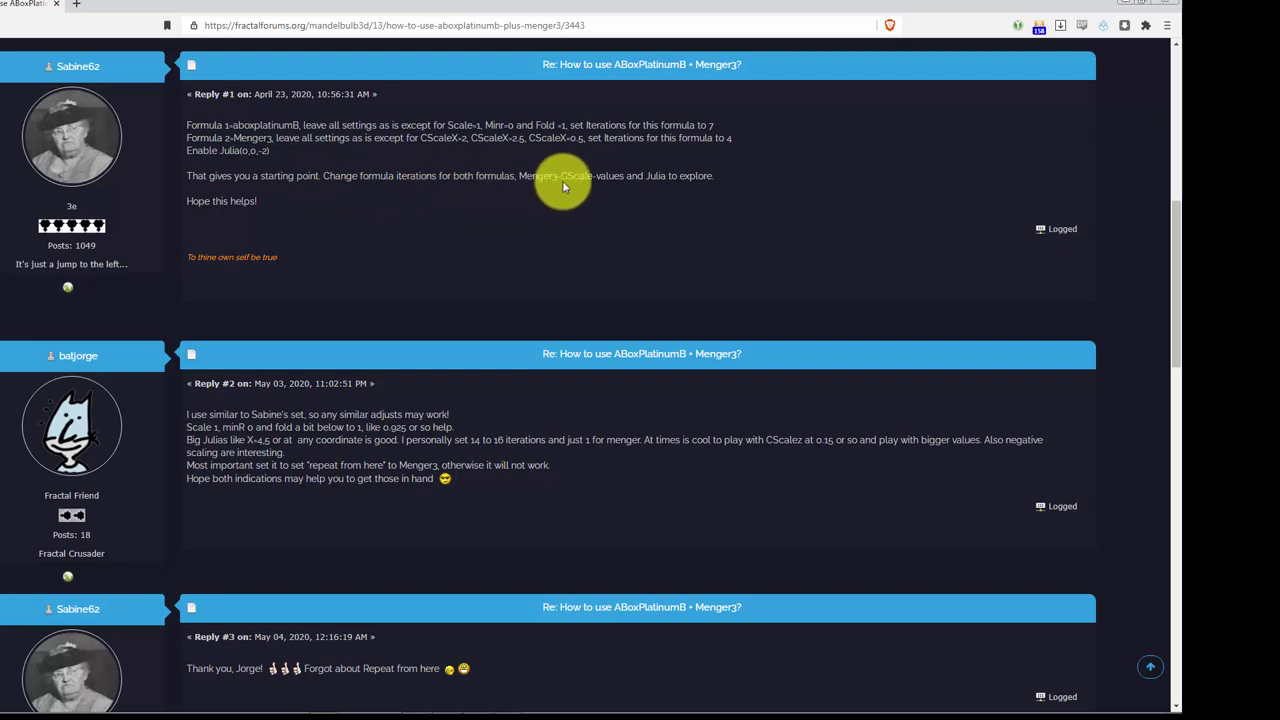
{"action": "key", "text": "alt+Tab"}
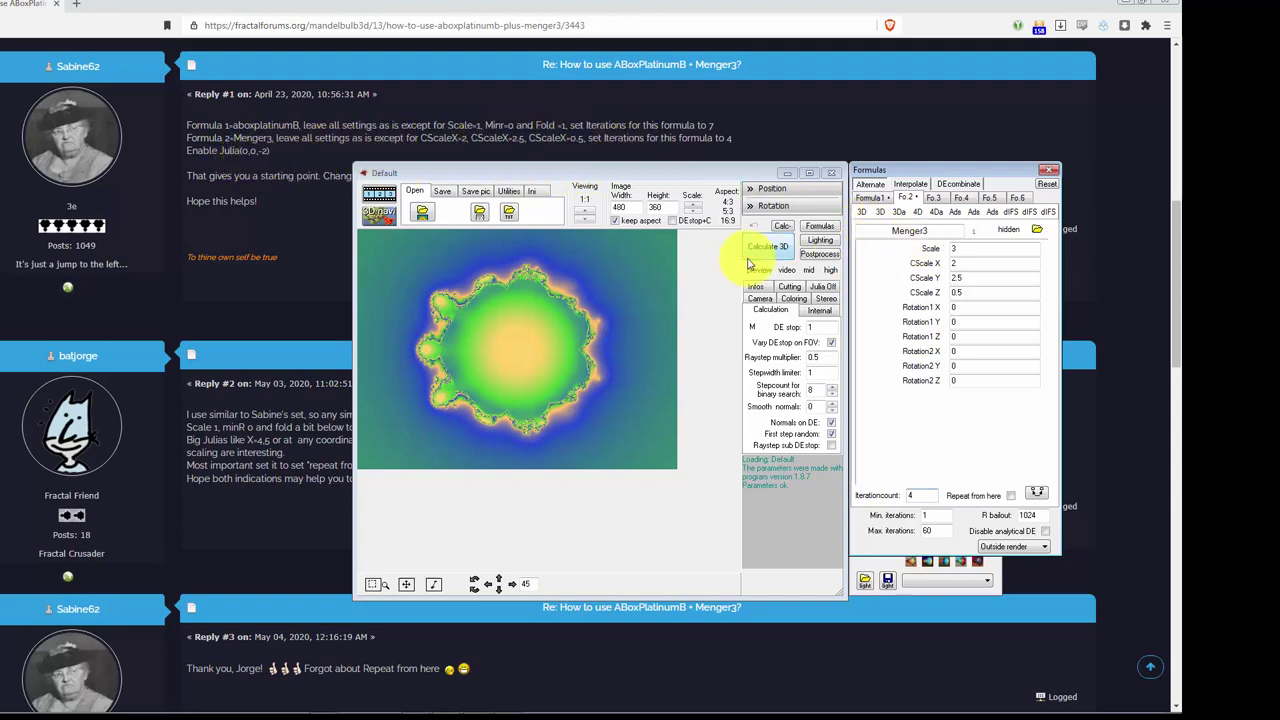
Render the ABoxPlatinumB + Menger3 hybrid, review Formula1, and show the Julia panel
{"action": "left_click", "coordinate": [758, 278]}
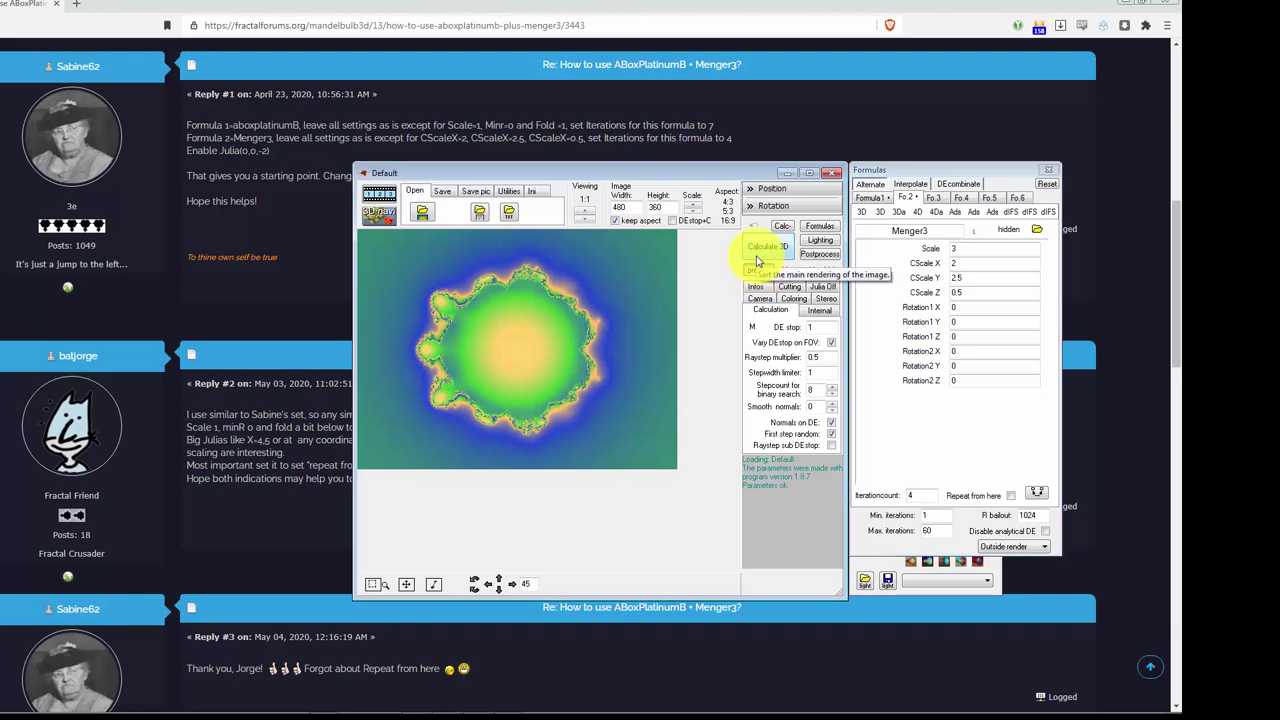
{"action": "left_click", "coordinate": [757, 260]}
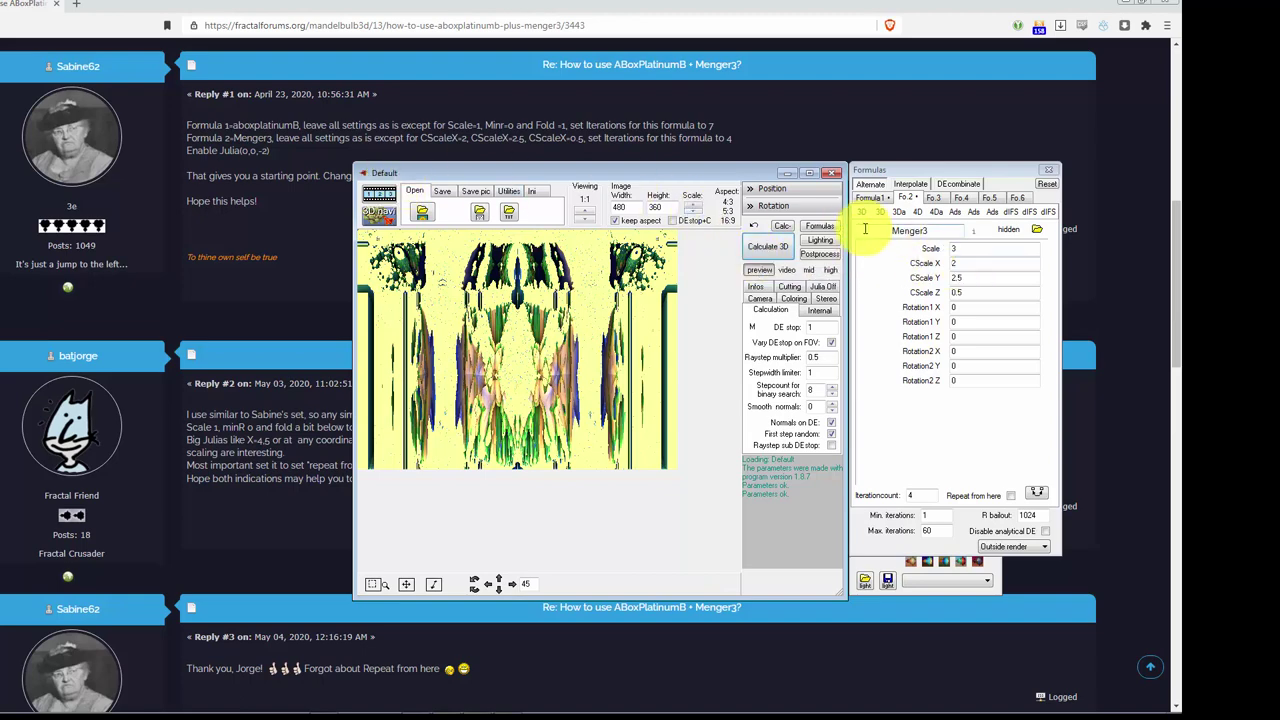
{"action": "left_click", "coordinate": [875, 197]}
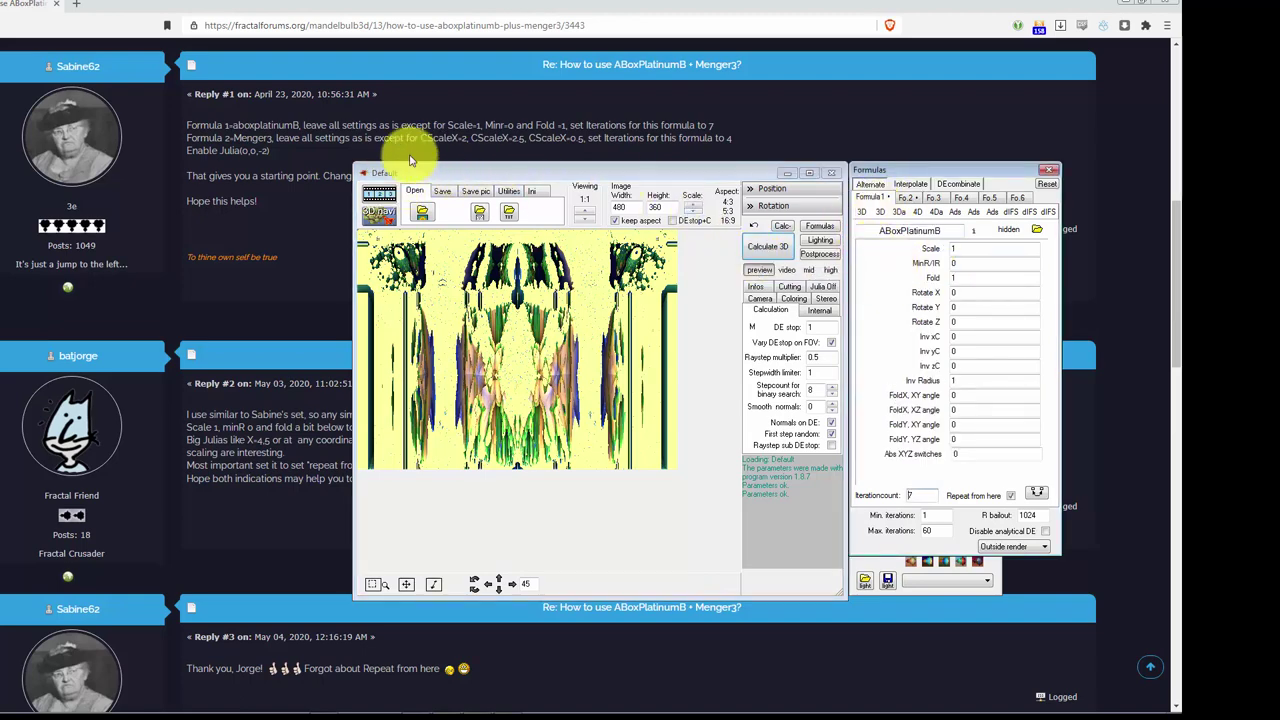
{"action": "left_click", "coordinate": [805, 273]}
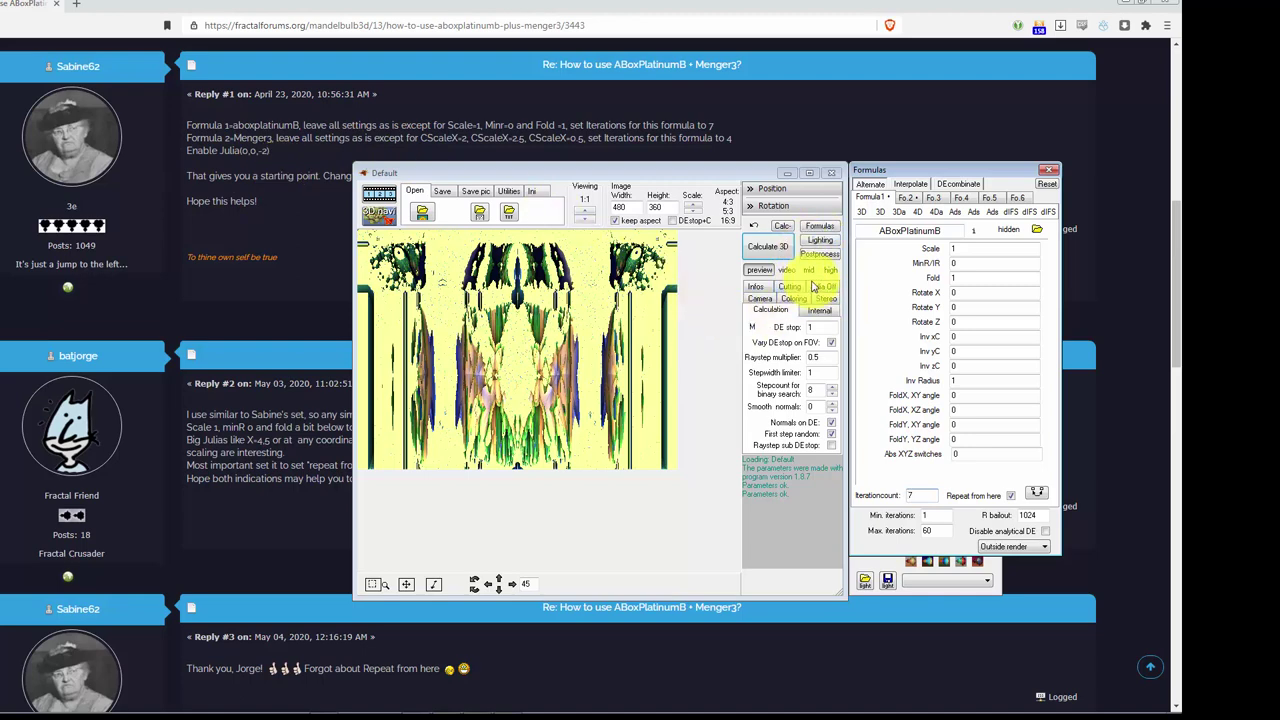
{"action": "left_click", "coordinate": [815, 287]}
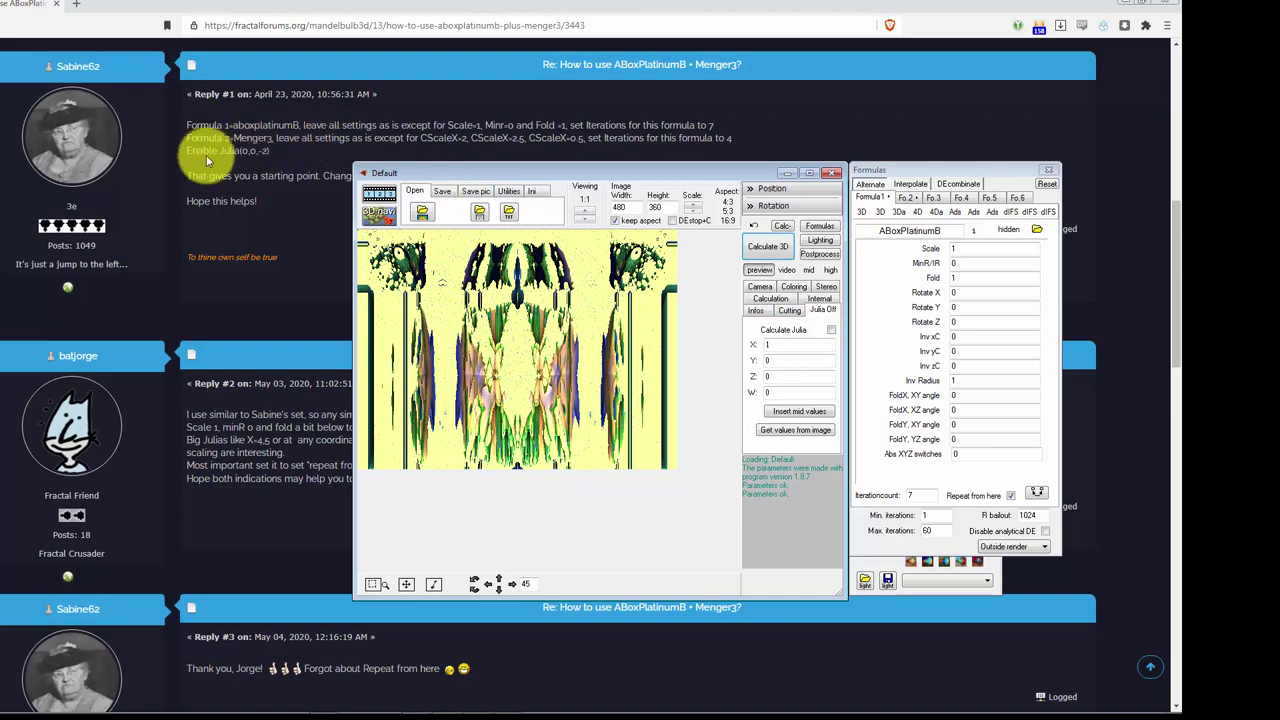
Enable Calculate Julia with X 0, Y 0, Z -2 and start a new render
{"action": "left_click_drag", "start_coordinate": [186, 150], "coordinate": [270, 151]}
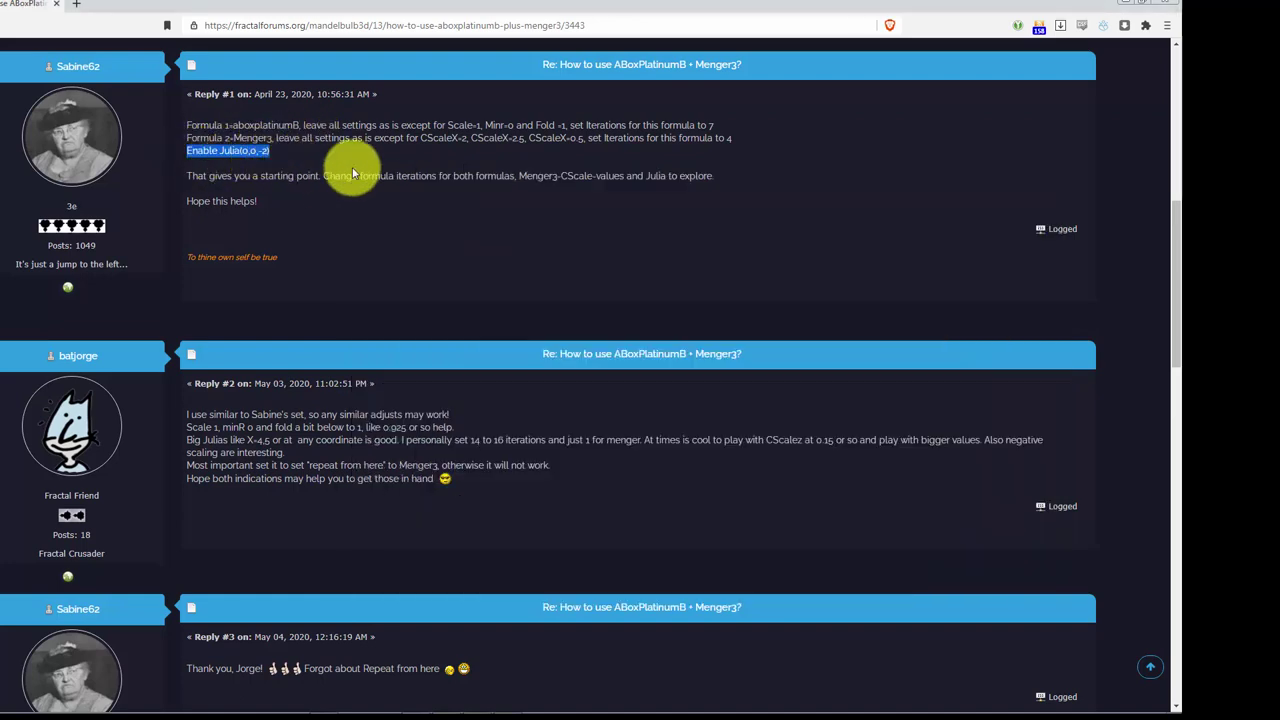
{"action": "key", "text": "alt+Tab"}
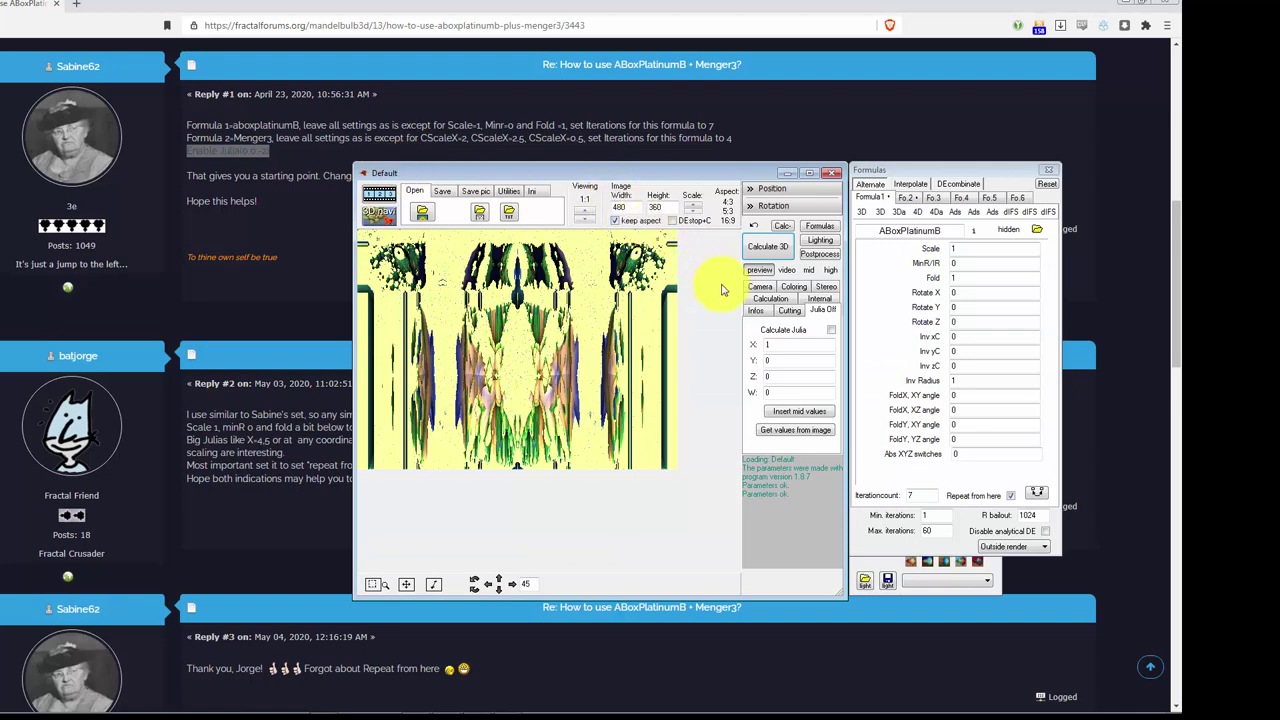
{"action": "left_click", "coordinate": [831, 329]}
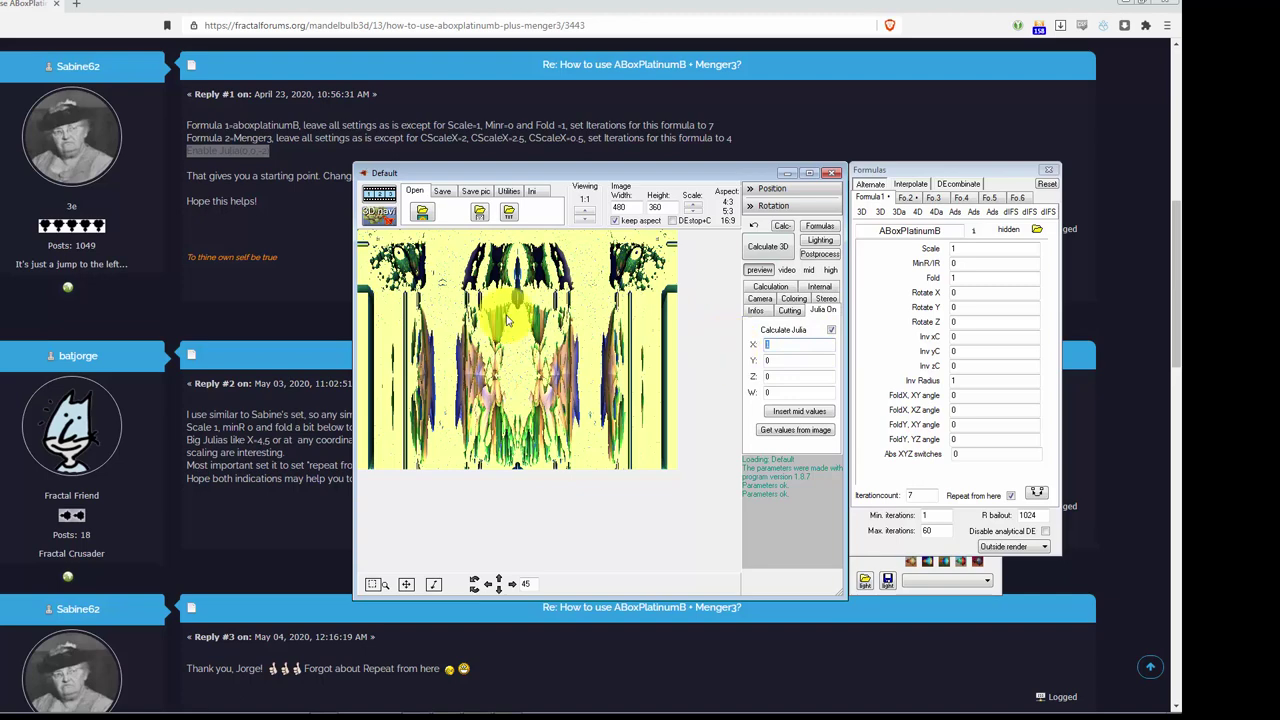
{"action": "left_click", "coordinate": [270, 154]}
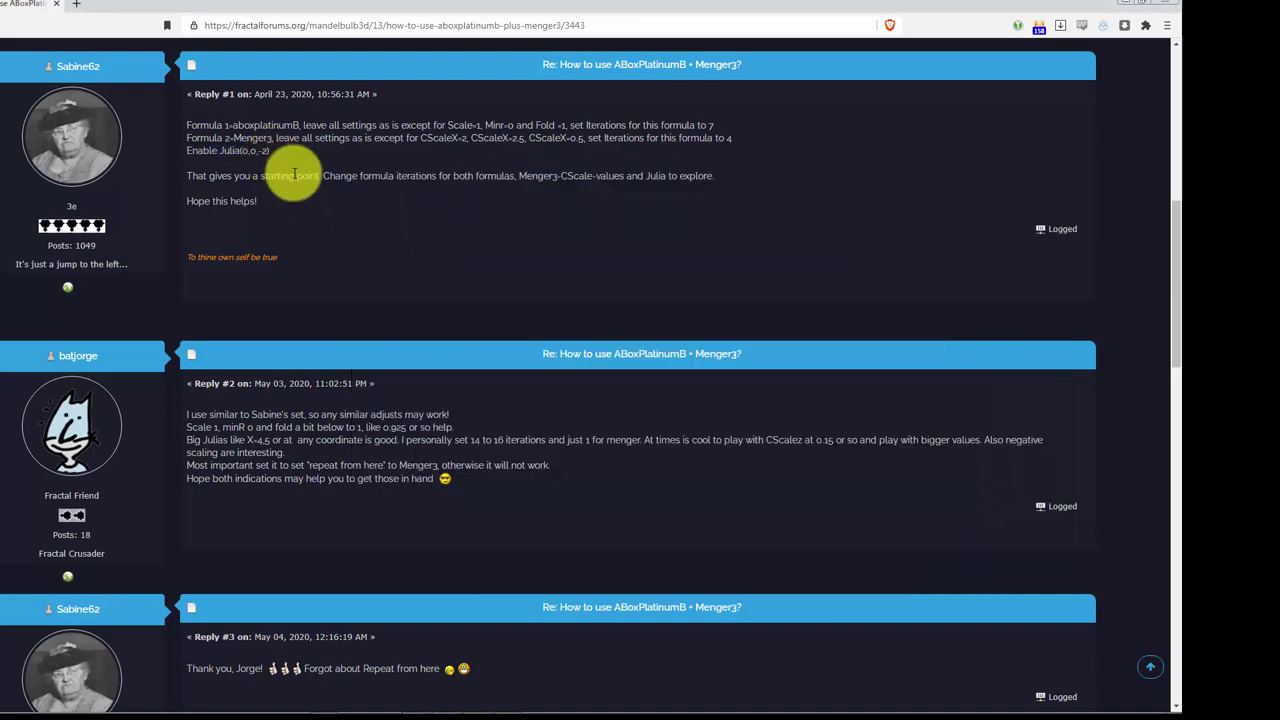
{"action": "key", "text": "alt+Tab"}
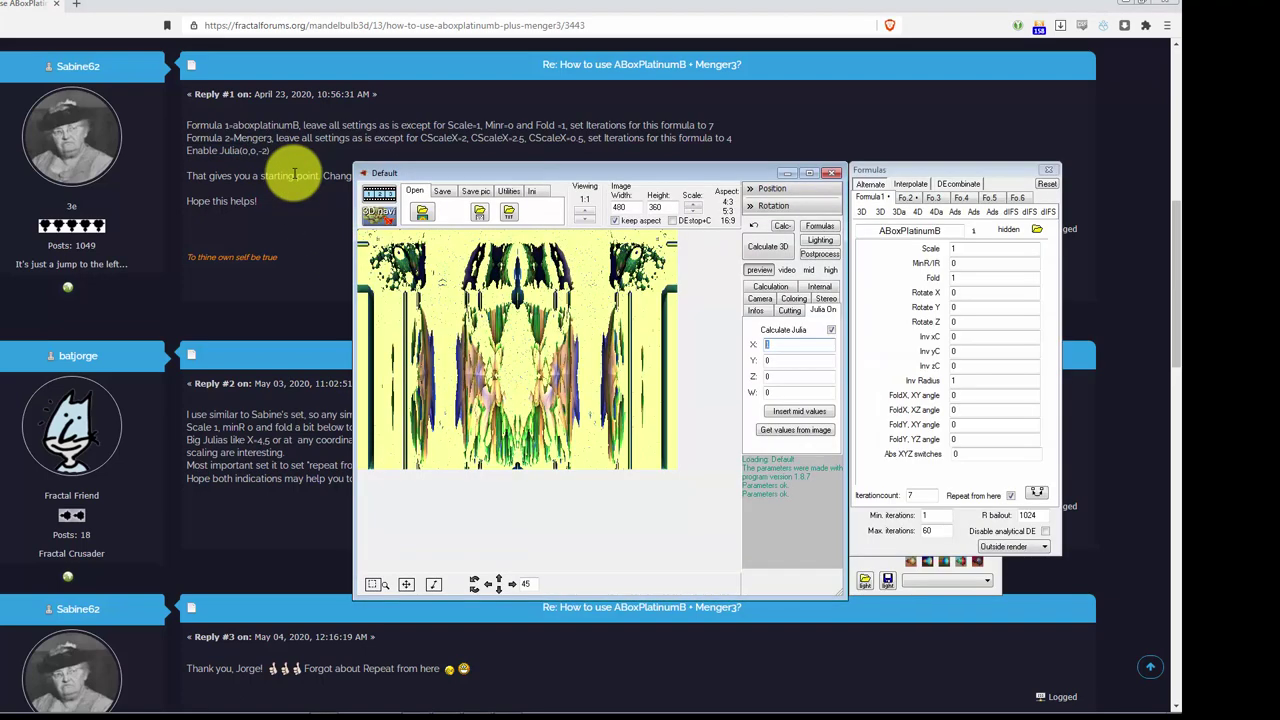
{"action": "left_click", "coordinate": [785, 376]}
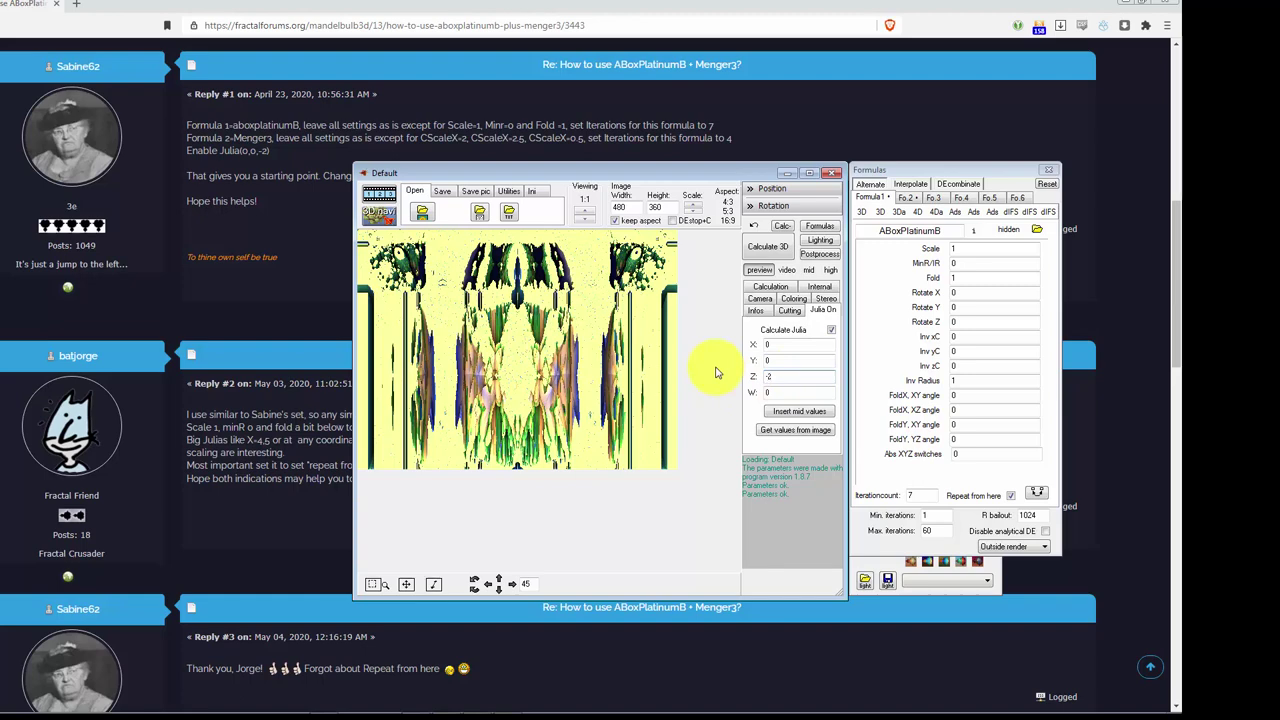
{"action": "left_click", "coordinate": [767, 250]}
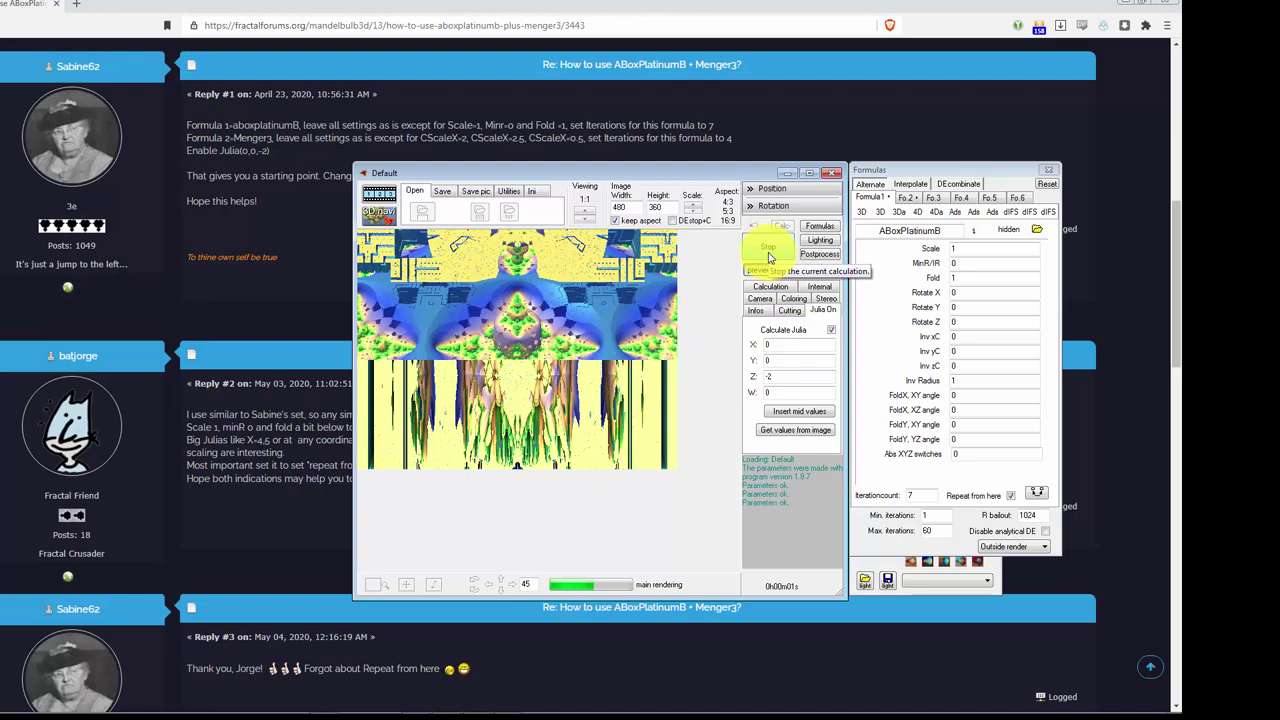
Reposition the Default and Formulas windows while the Julia render finishes
{"action": "left_click_drag", "start_coordinate": [591, 172], "coordinate": [469, 129]}
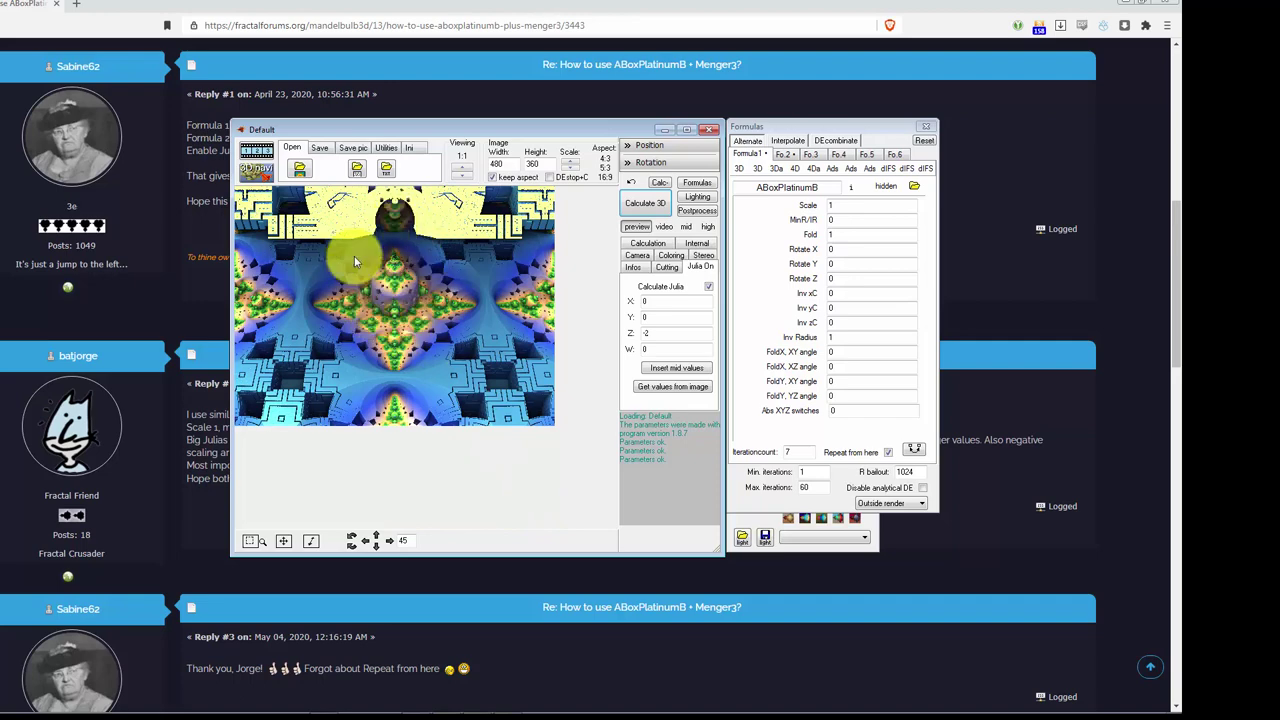
{"action": "left_click_drag", "start_coordinate": [299, 134], "coordinate": [374, 126]}
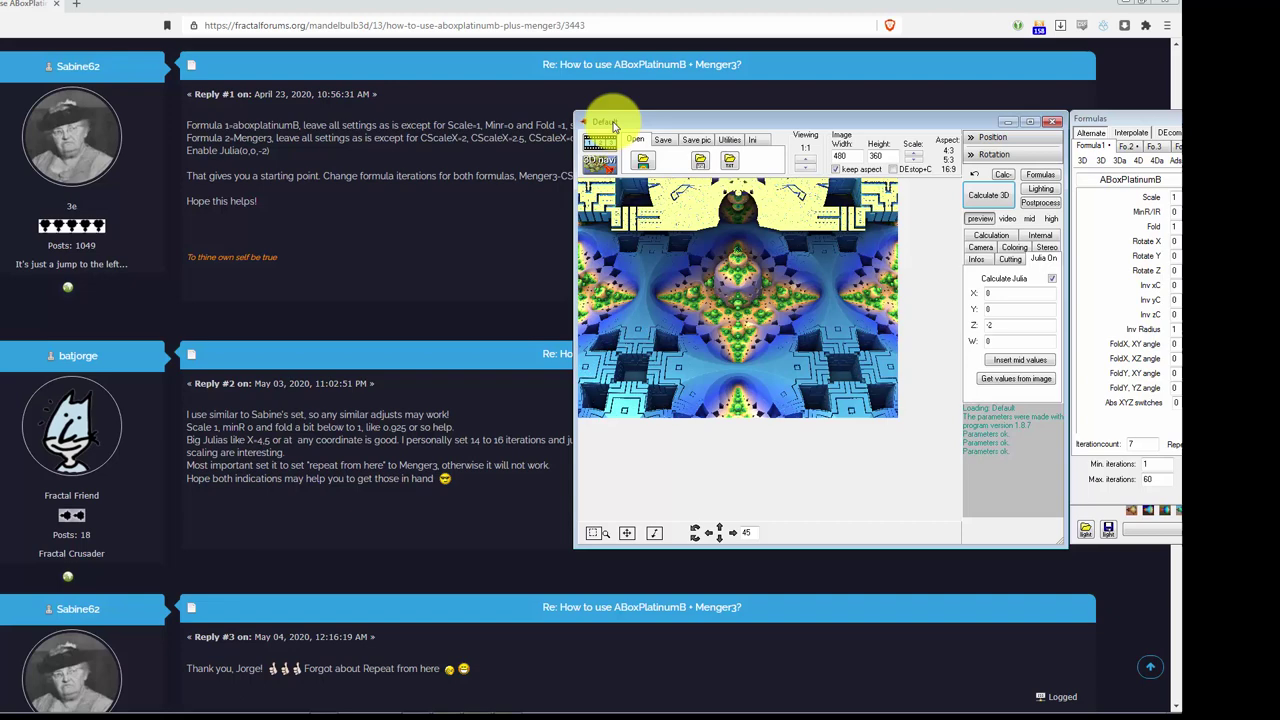
{"action": "left_click_drag", "start_coordinate": [614, 125], "coordinate": [727, 140]}
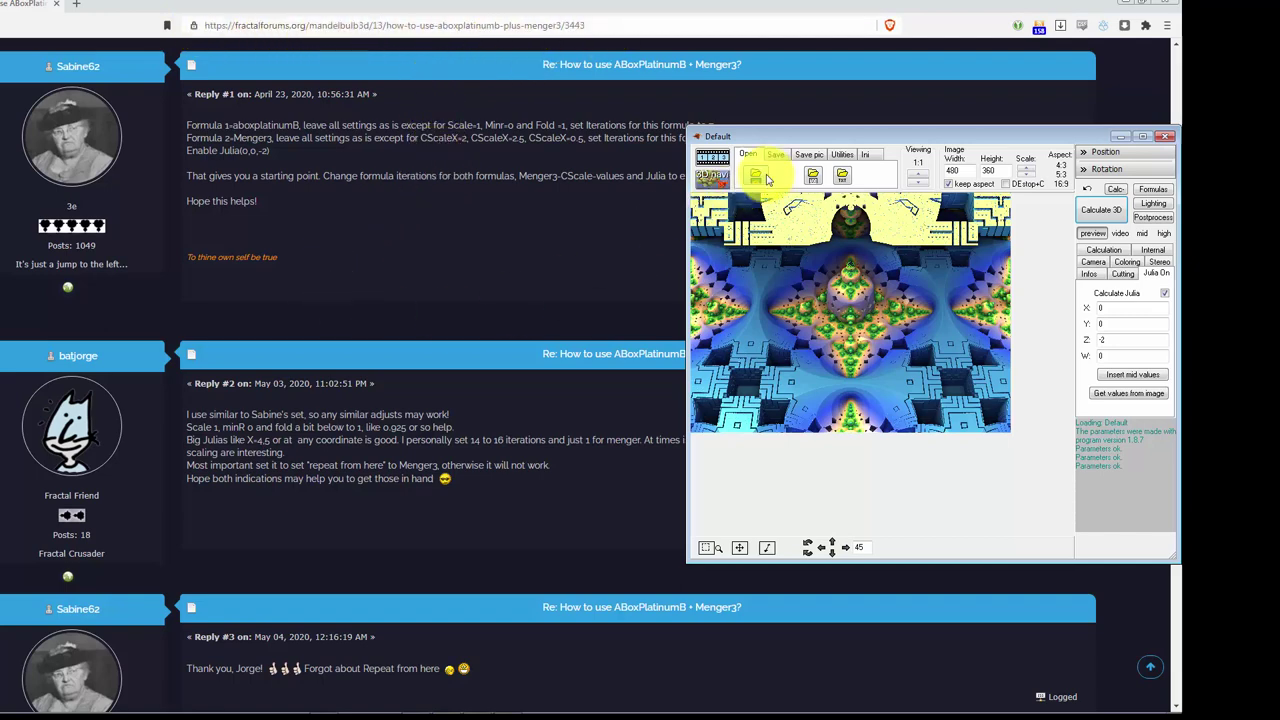
Move the main window left, review the Menger3 and ABoxPlatinumB tabs, and open the navigator
{"action": "left_click_drag", "start_coordinate": [725, 138], "coordinate": [315, 128]}
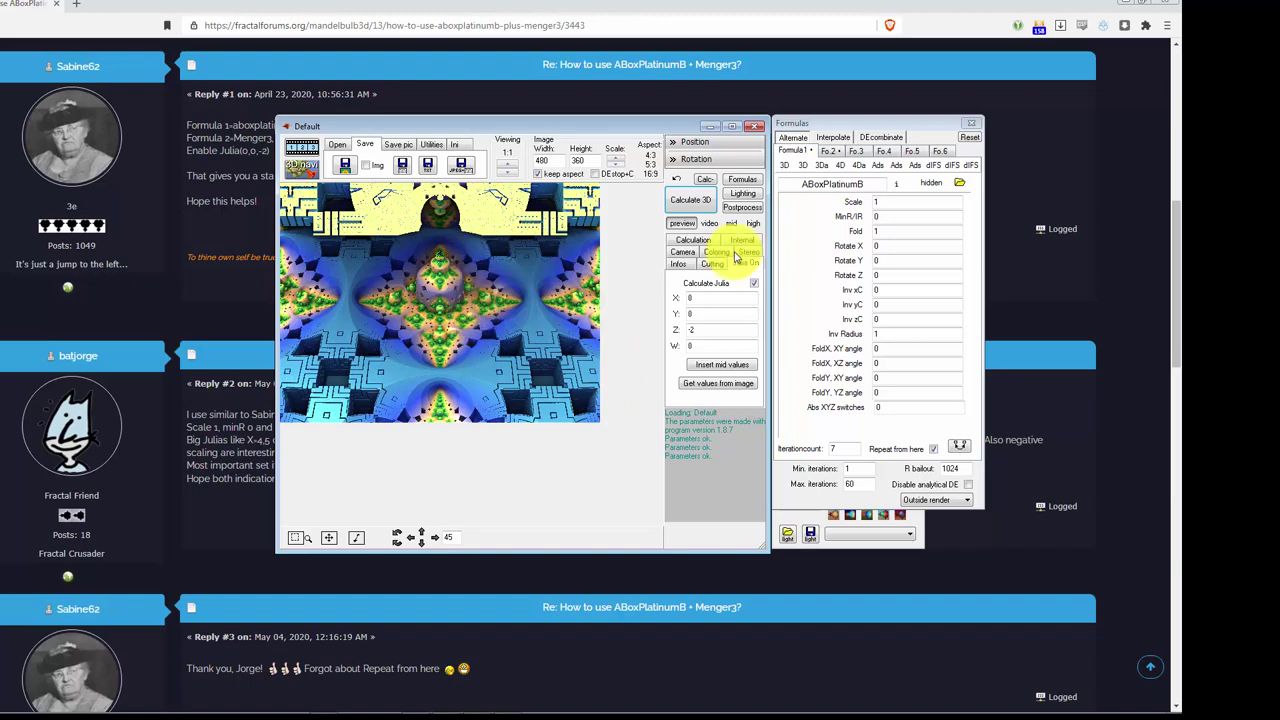
{"action": "left_click", "coordinate": [830, 151]}
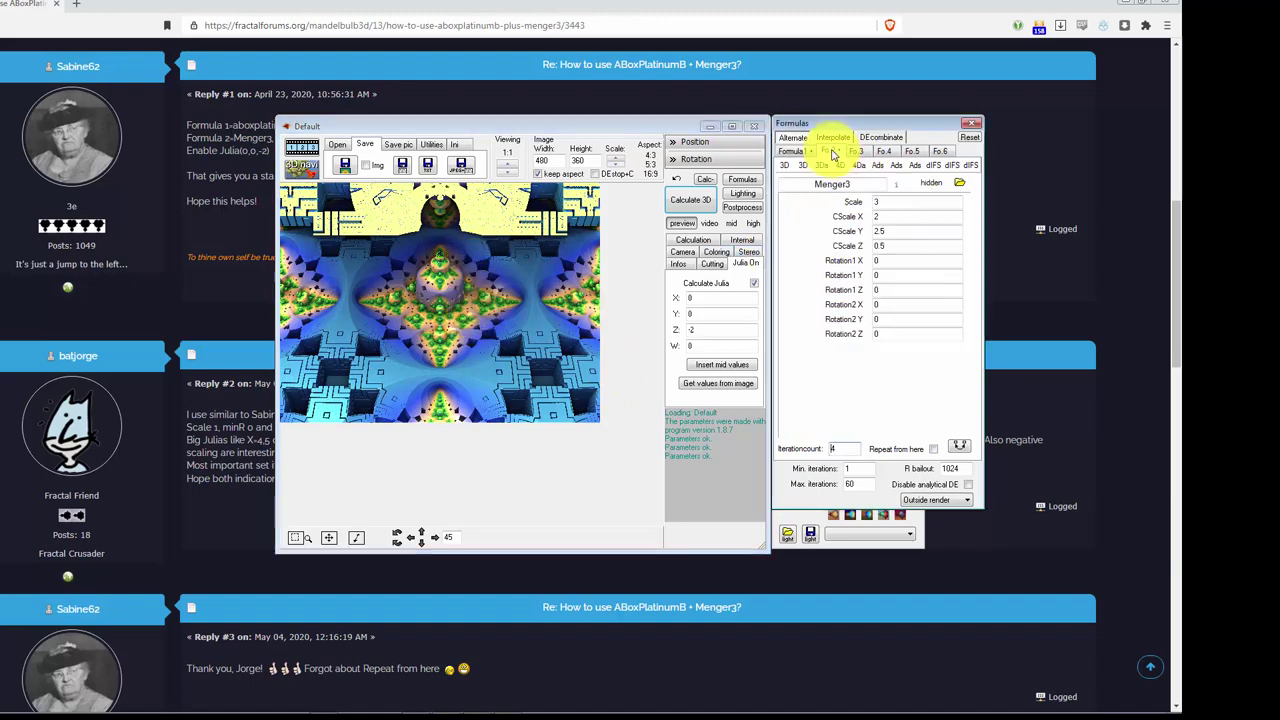
{"action": "left_click", "coordinate": [796, 151]}
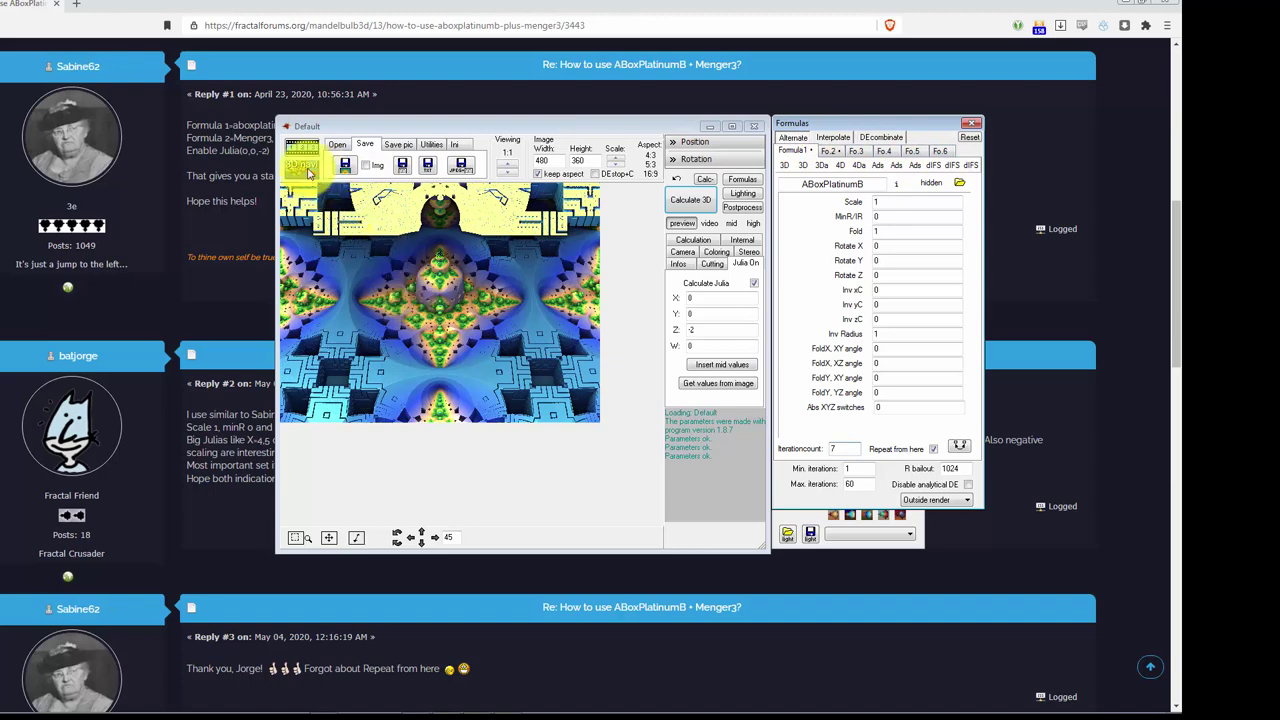
{"action": "left_click", "coordinate": [302, 156]}
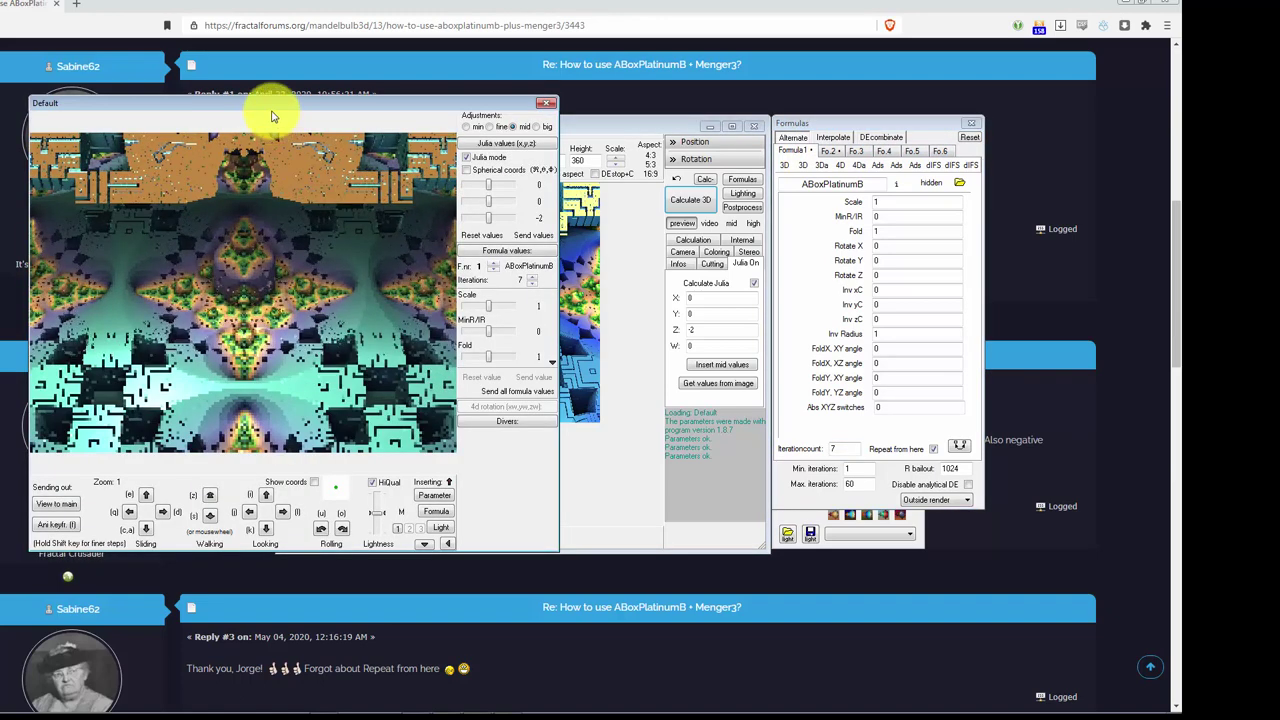
Centre the navigator window and zoom in close on the sphere column
{"action": "left_click_drag", "start_coordinate": [421, 108], "coordinate": [731, 106]}
{"action": "scroll", "coordinate": [555, 285], "scroll_direction": "up", "scroll_amount": 1}
{"action": "scroll", "coordinate": [555, 285], "scroll_direction": "up", "scroll_amount": 4}
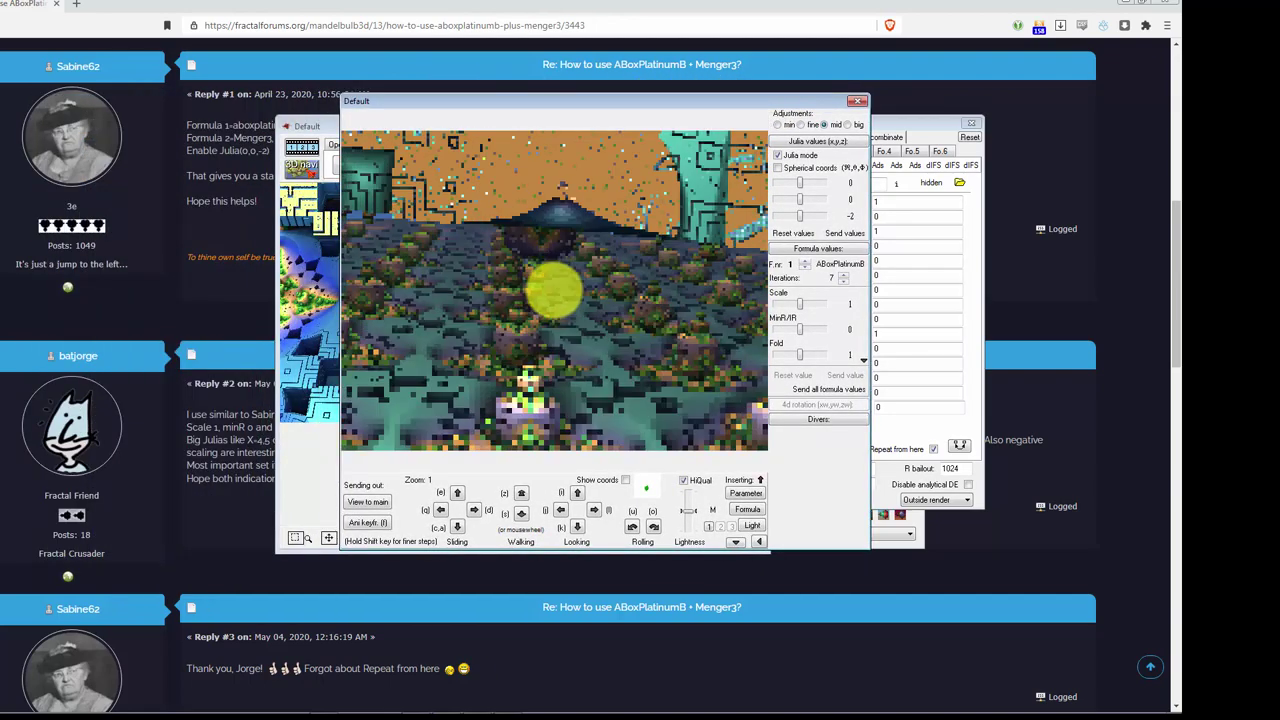
{"action": "left_click", "coordinate": [460, 527]}
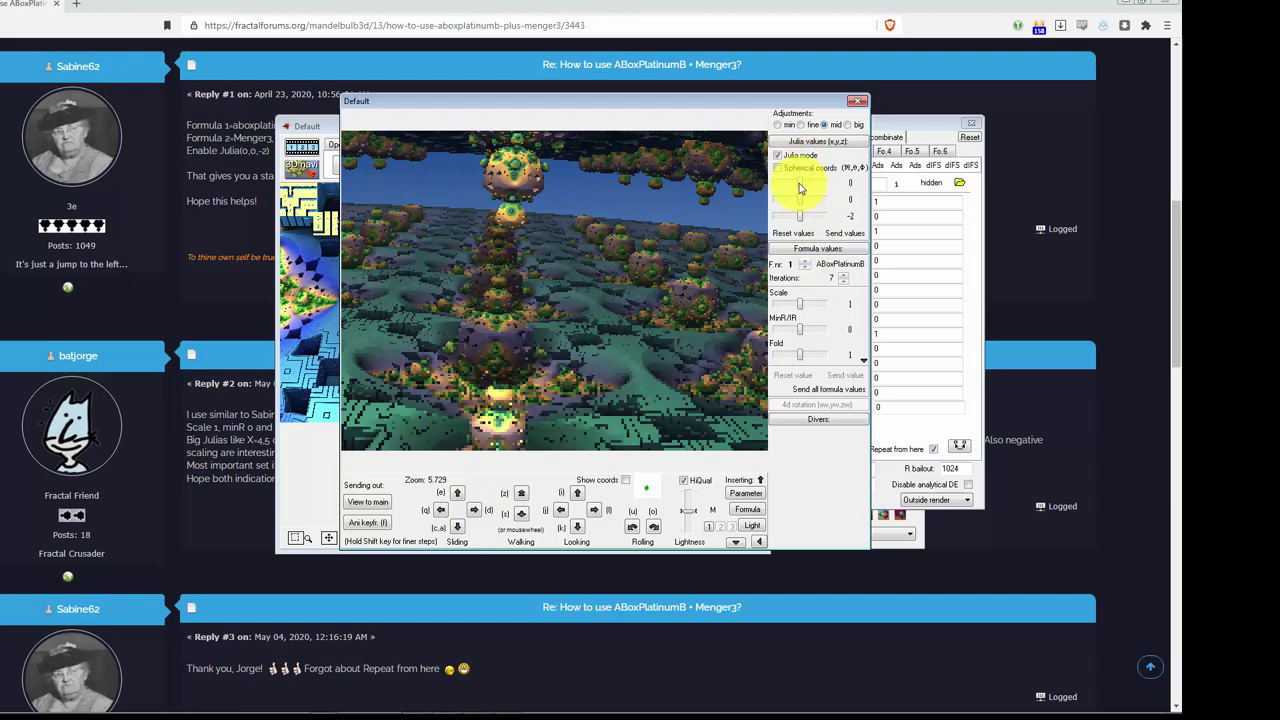
Try other Julia X and ABoxPlatinumB Scale values, then reset and look around
{"action": "left_click_drag", "start_coordinate": [807, 186], "coordinate": [804, 188]}
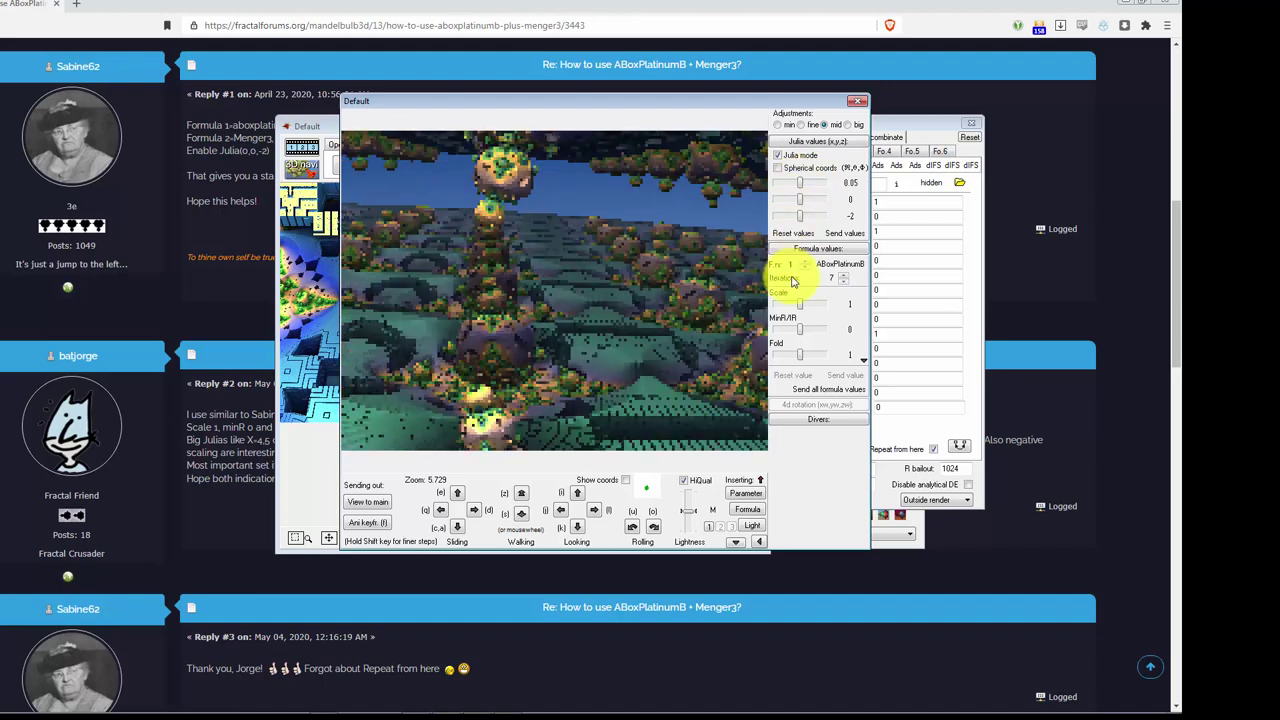
{"action": "left_click_drag", "start_coordinate": [802, 305], "coordinate": [806, 297]}
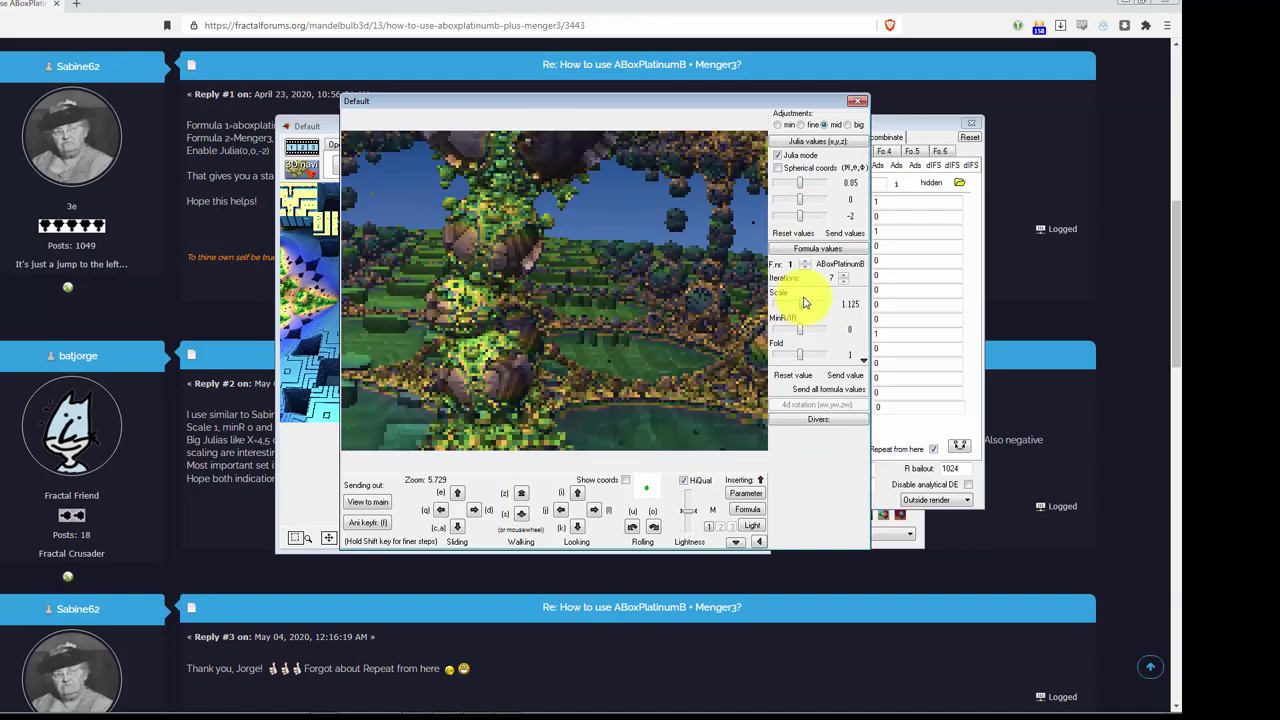
{"action": "scroll", "coordinate": [548, 290], "scroll_direction": "up", "scroll_amount": 3}
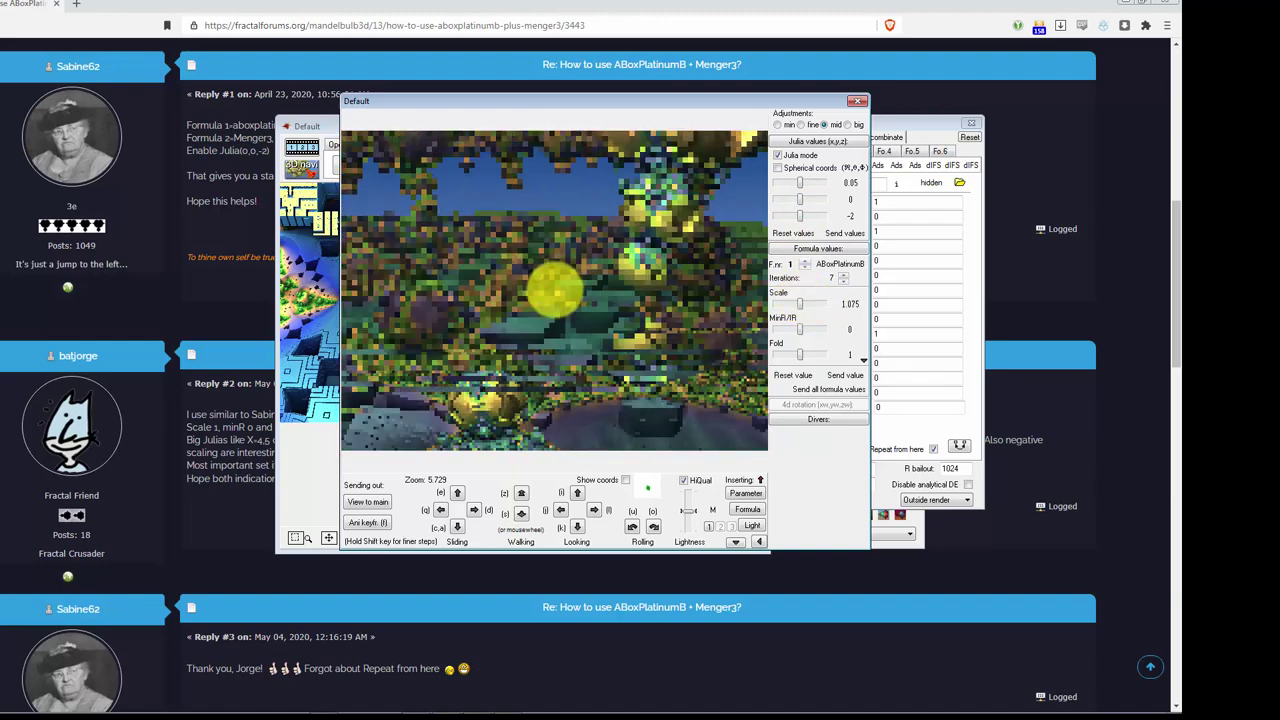
{"action": "scroll", "coordinate": [555, 290], "scroll_direction": "up", "scroll_amount": 5}
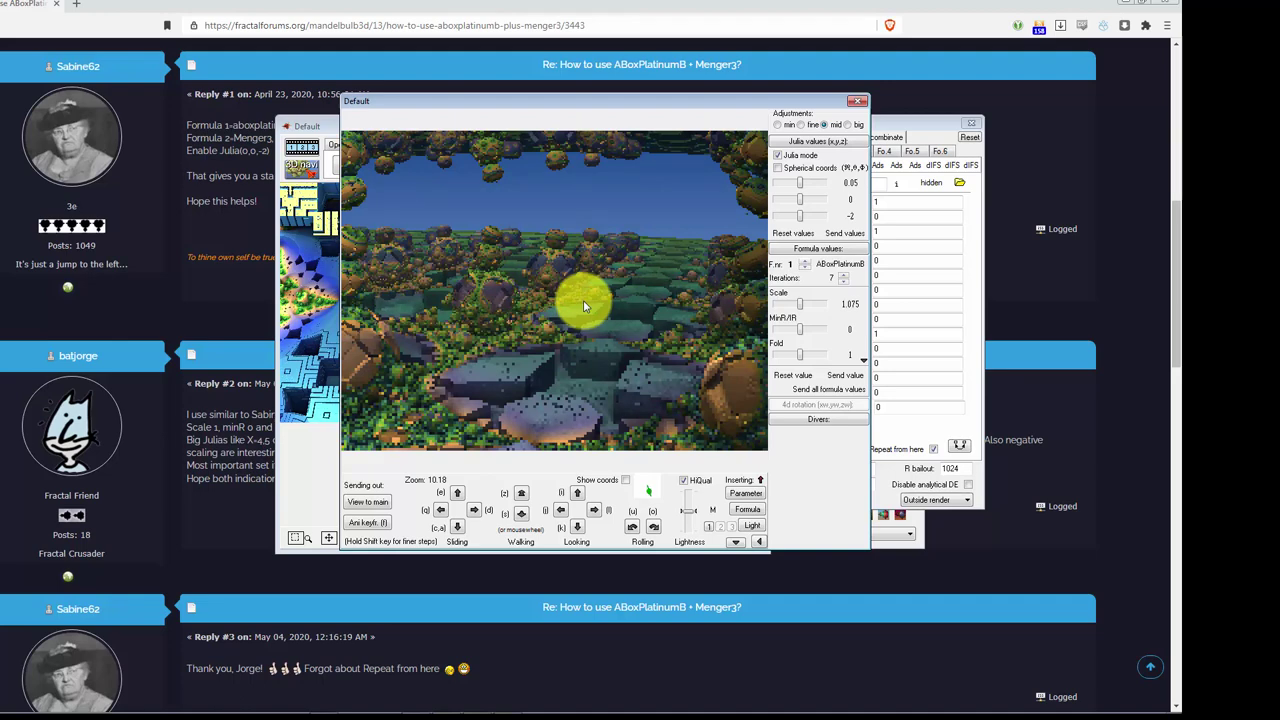
{"action": "scroll", "coordinate": [543, 288], "scroll_direction": "up", "scroll_amount": 3}
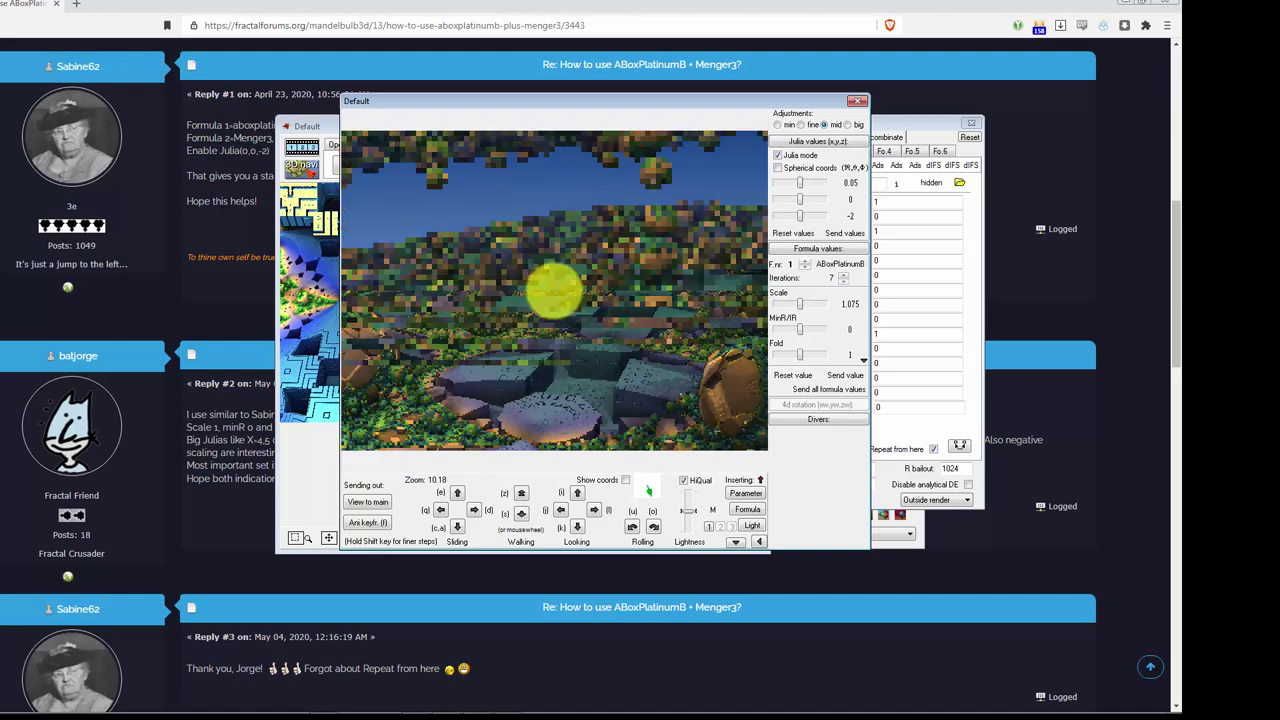
{"action": "left_click", "coordinate": [733, 503]}
{"action": "left_click_drag", "start_coordinate": [642, 357], "coordinate": [480, 163]}
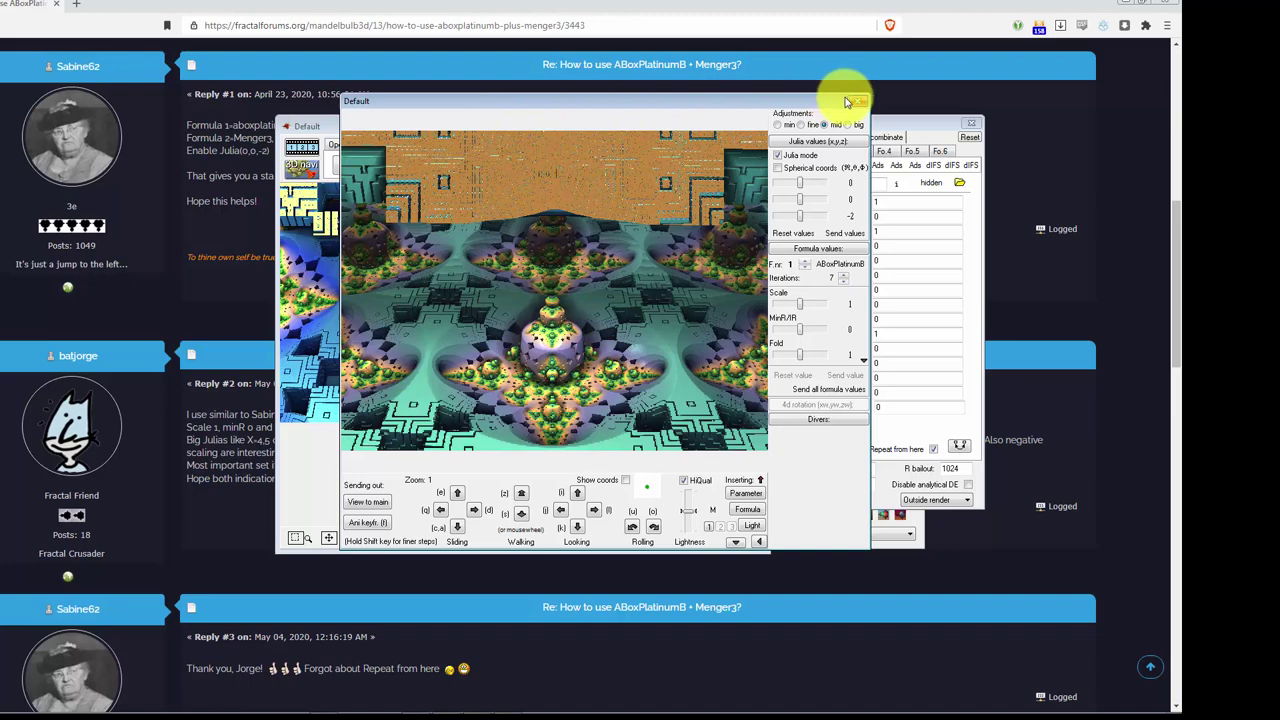